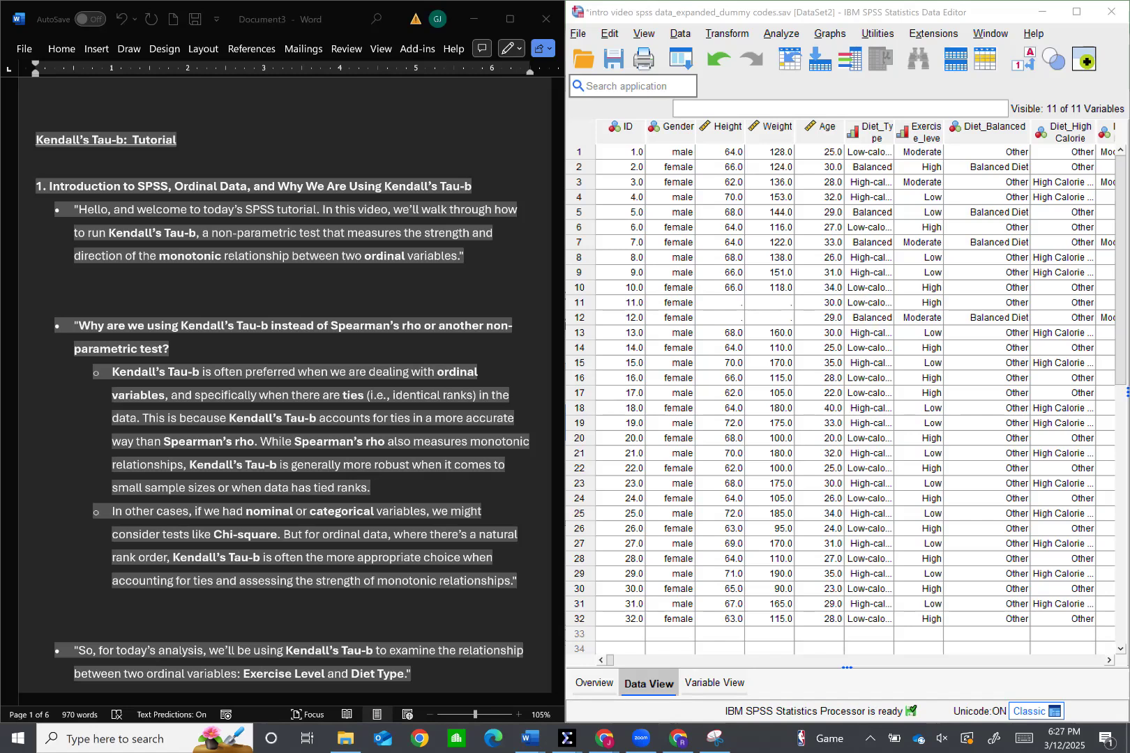
Read the tutorial's introduction on ordinal data, monotonic relationships and the reasons for using Kendall's Tau-b
scroll(283, 383, down, 1)
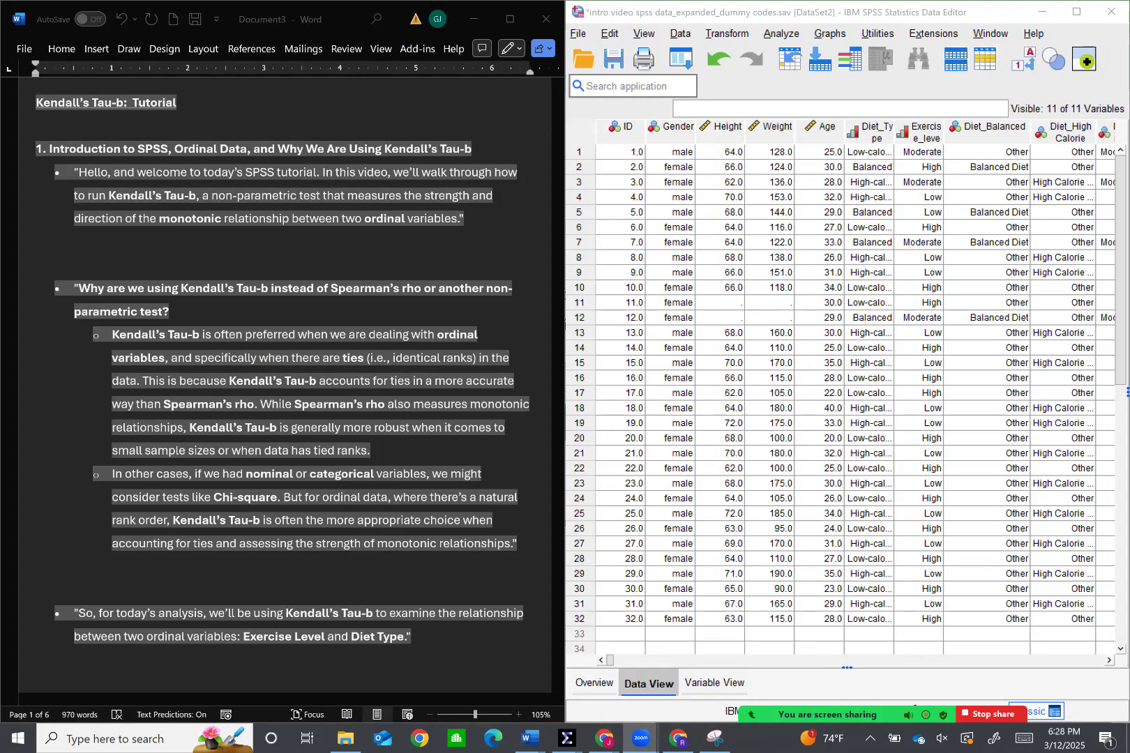
scroll(292, 390, down, 1)
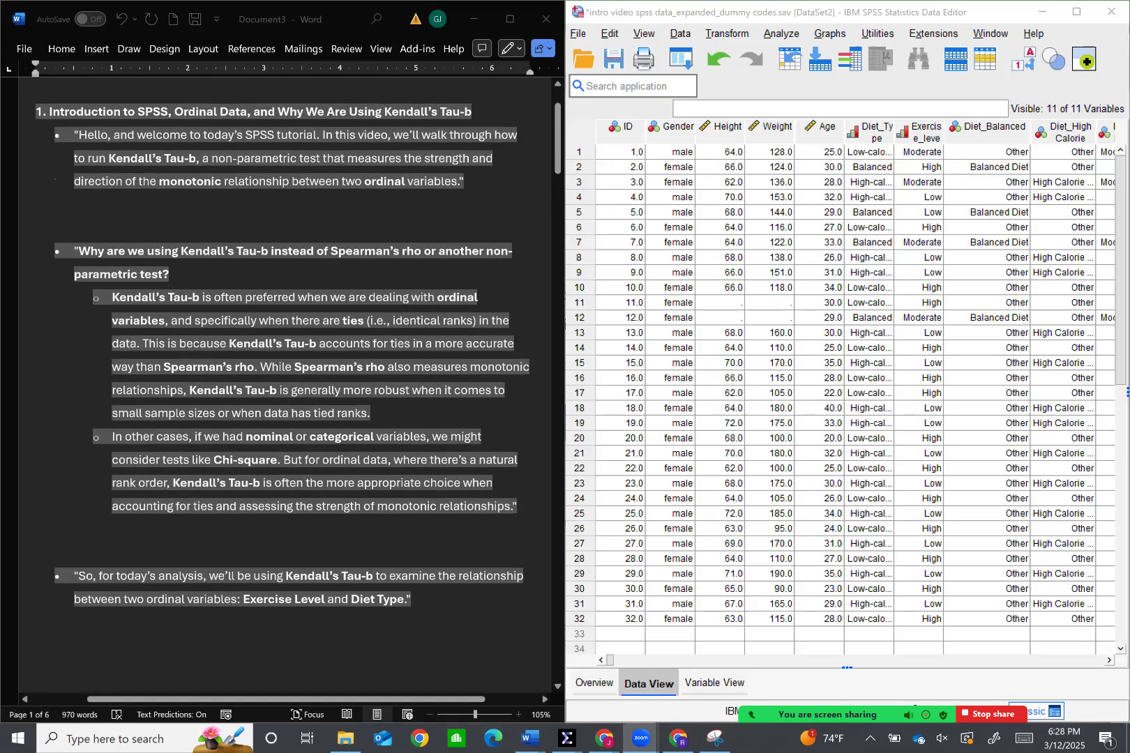
scroll(292, 391, down, 1)
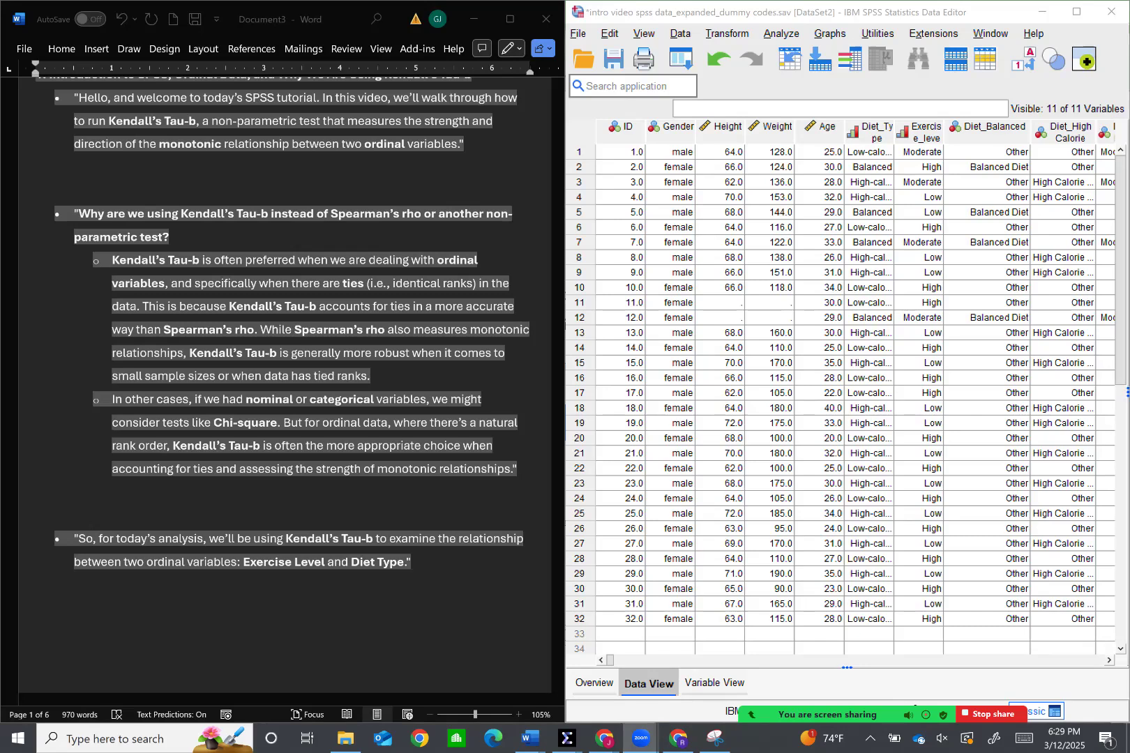
scroll(286, 390, down, 7)
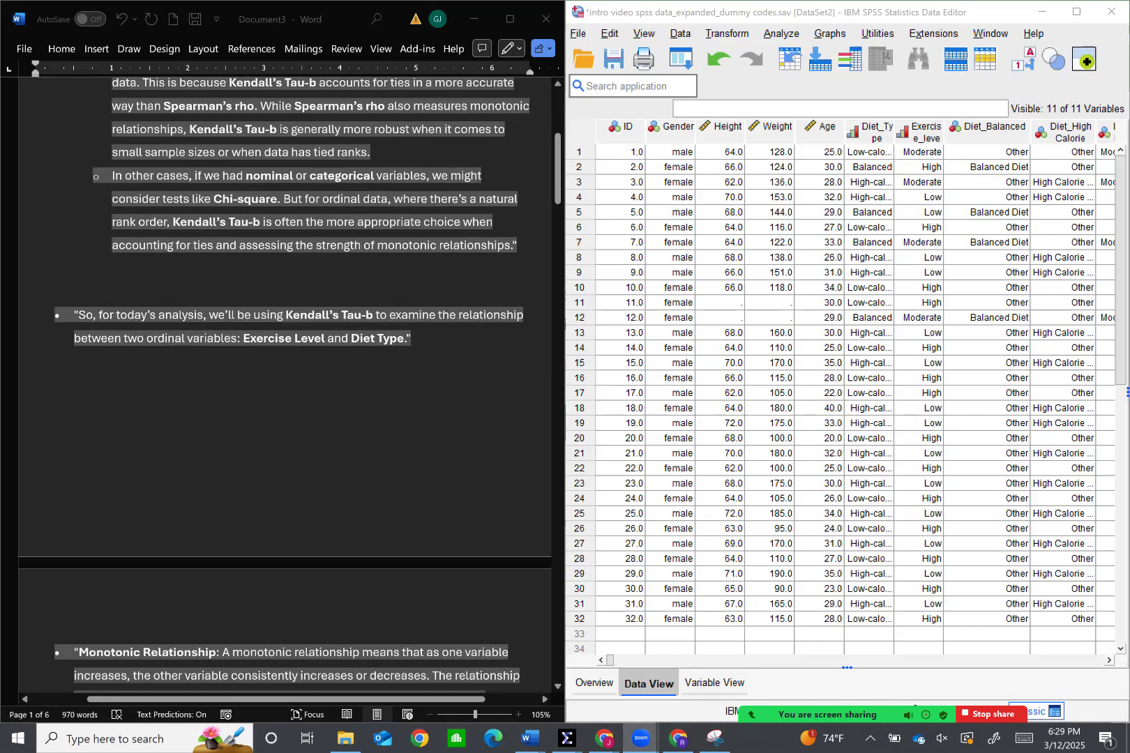
scroll(286, 390, down, 2)
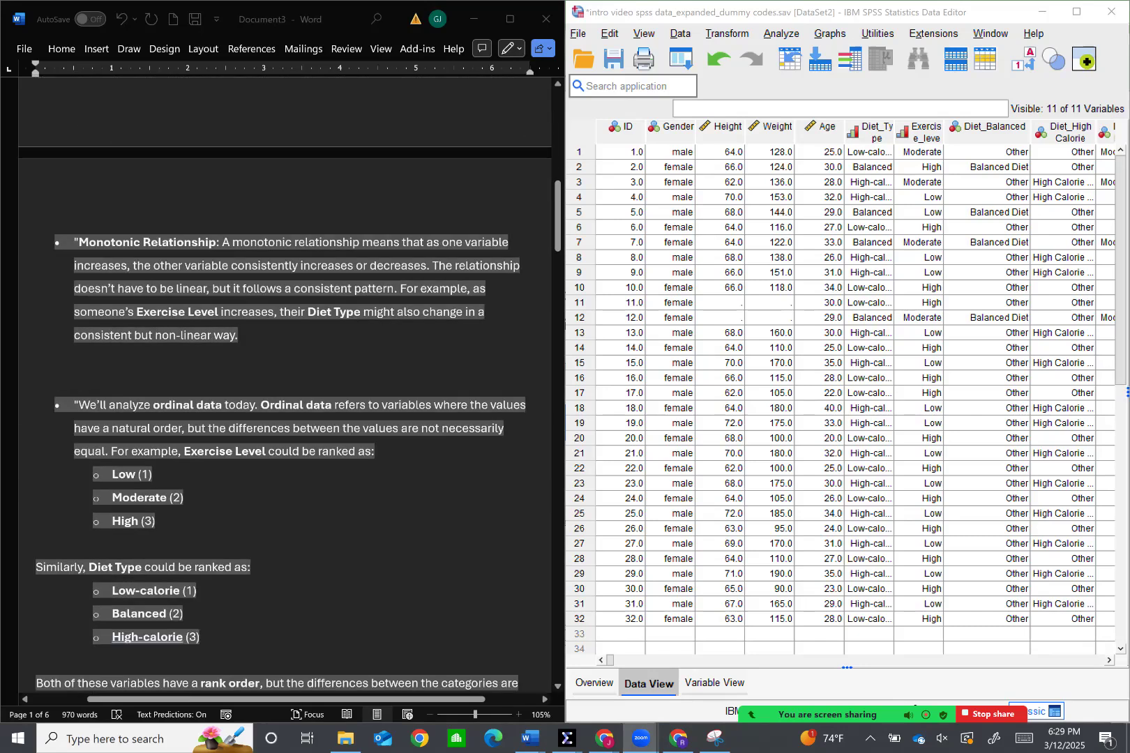
scroll(290, 401, down, 2)
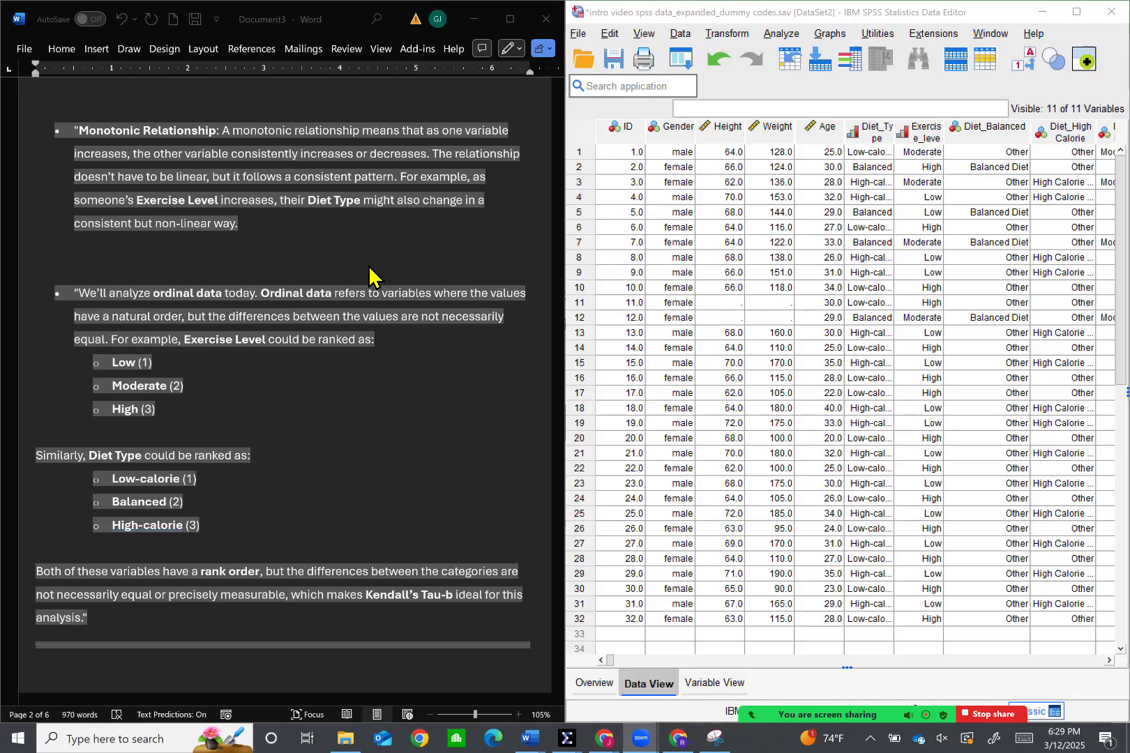
scroll(361, 265, down, 1)
scroll(363, 272, down, 3)
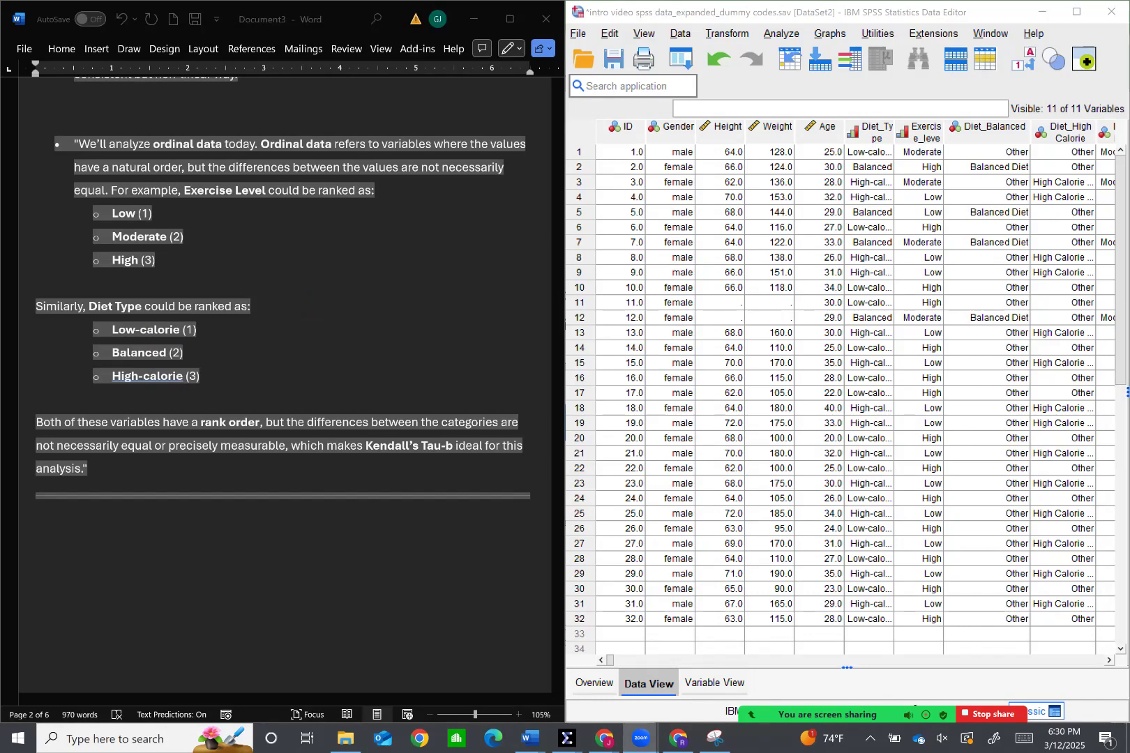
scroll(252, 360, down, 8)
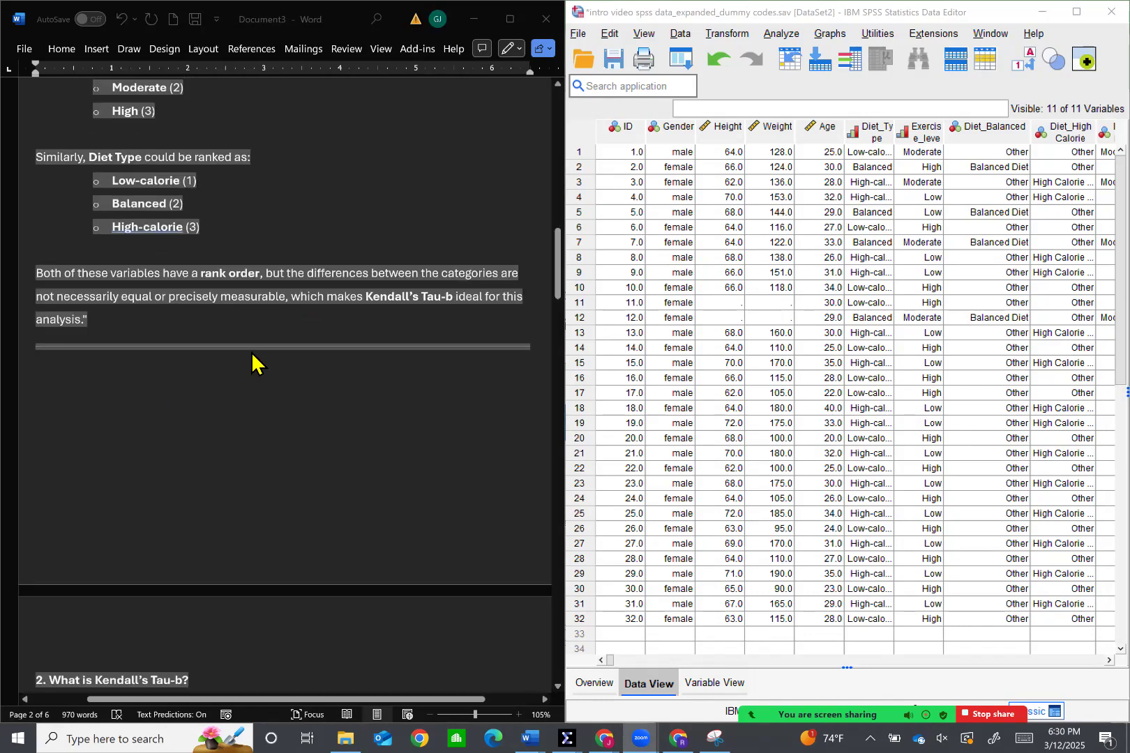
Examine the "What is Kendall's Tau-b?" section, marking the passages on its value range and on relationship strength
scroll(251, 347, down, 1)
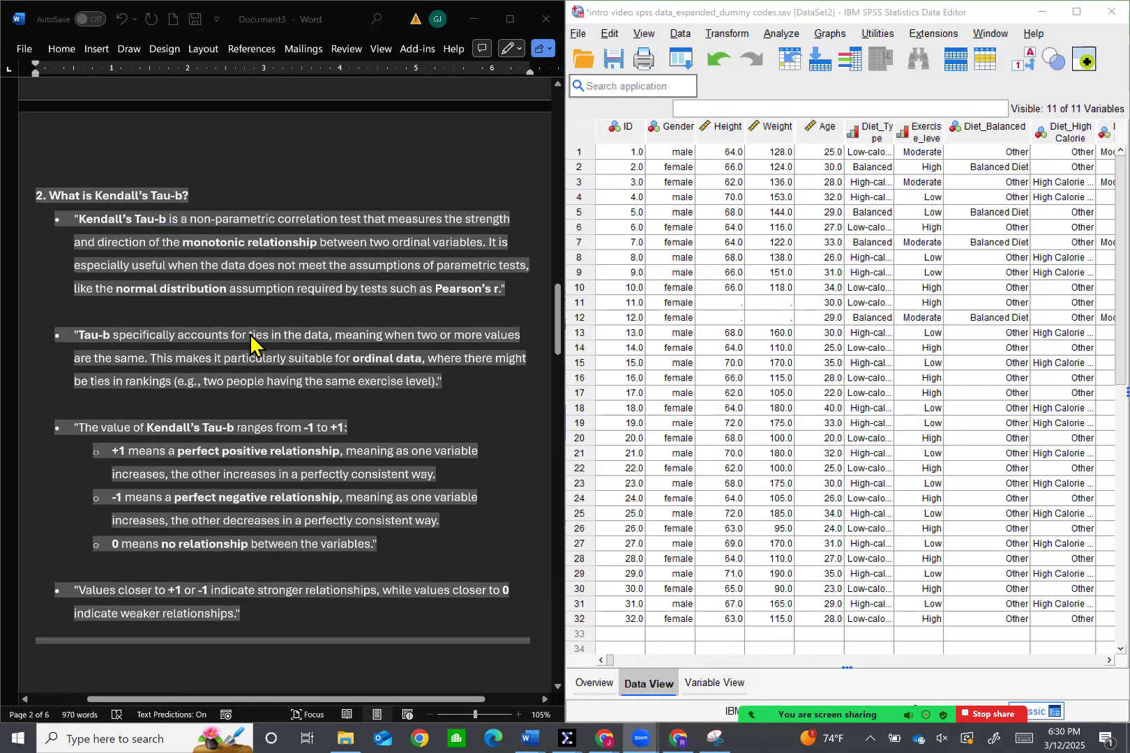
scroll(252, 344, down, 1)
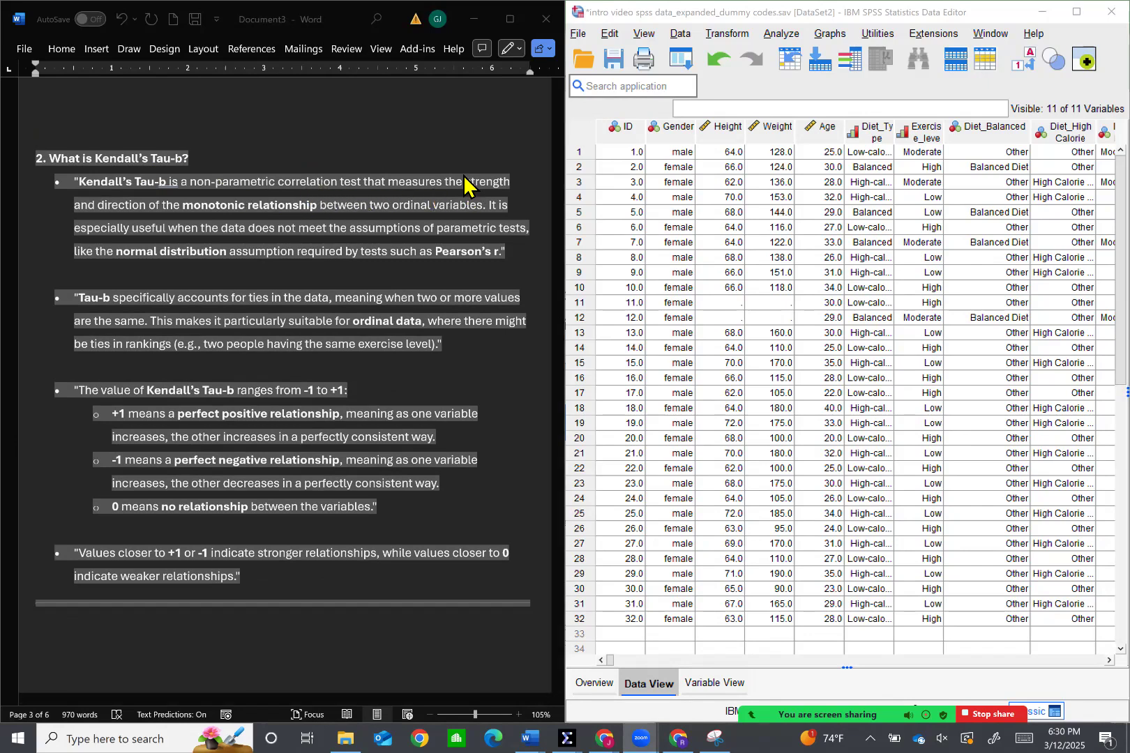
drag(74, 391, 383, 507)
drag(74, 553, 412, 553)
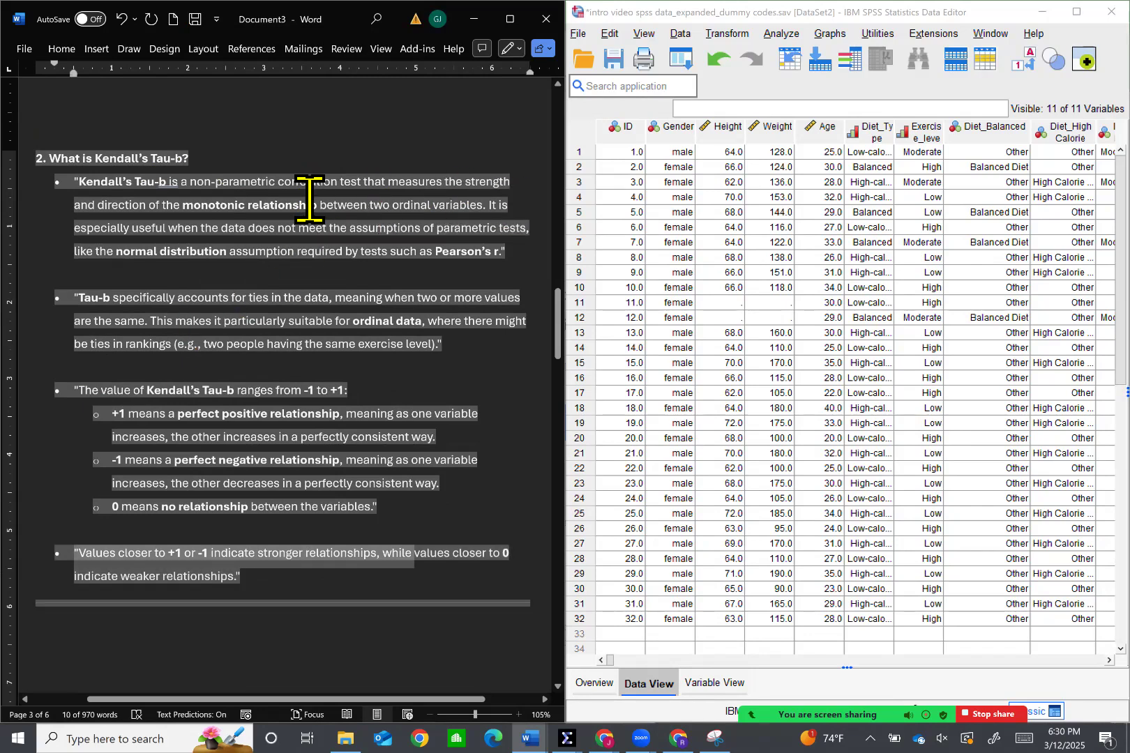
Read the Kendall's Tau-b definition, marking "two ordinal variables", "normal distribution", "assumption", "required" and "Pearson's r"
drag(210, 224, 316, 217)
drag(384, 210, 480, 215)
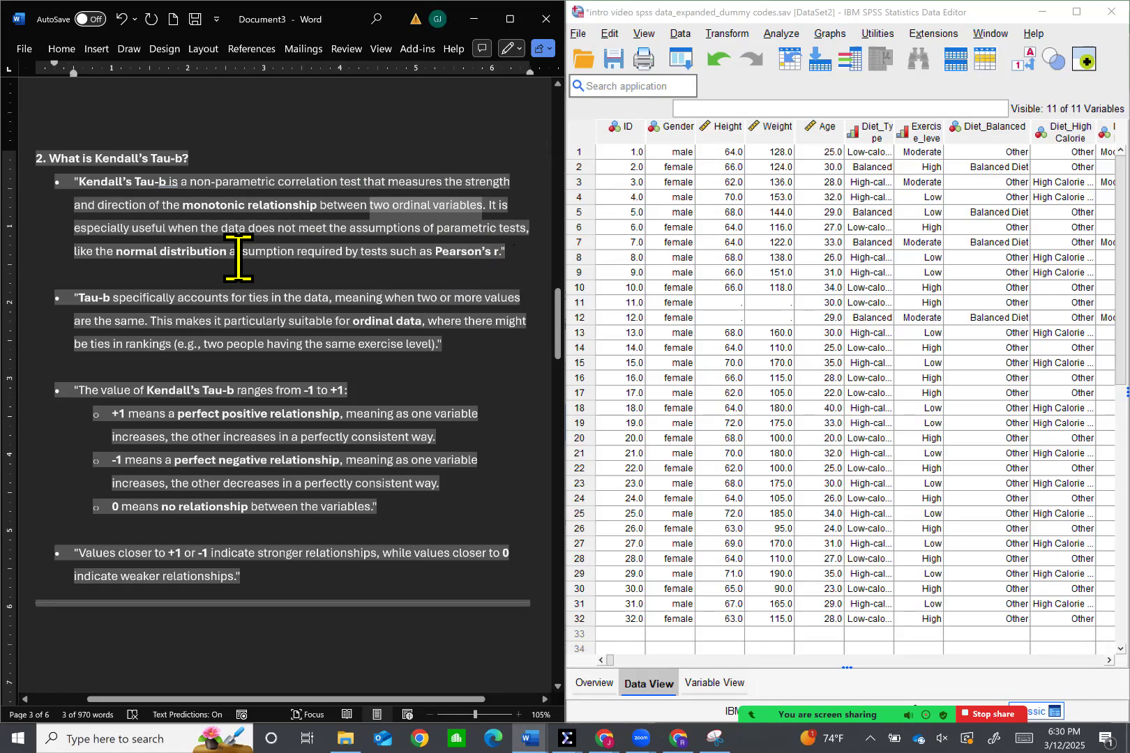
drag(493, 281, 510, 282)
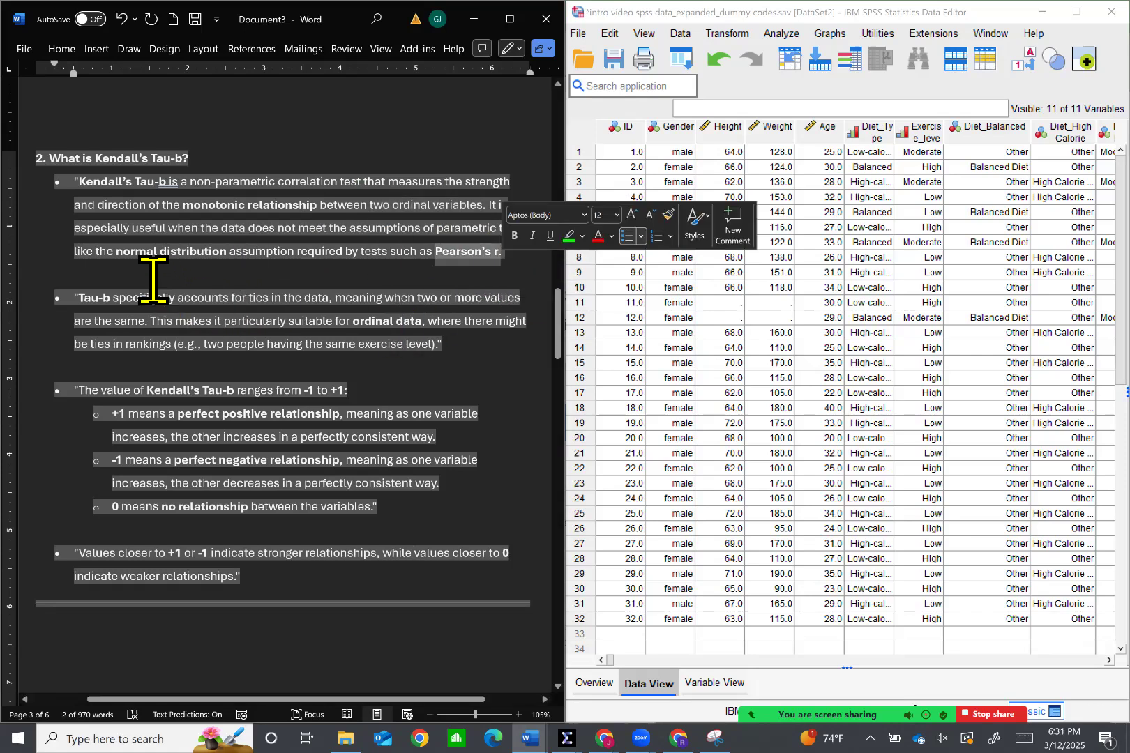
drag(124, 256, 210, 256)
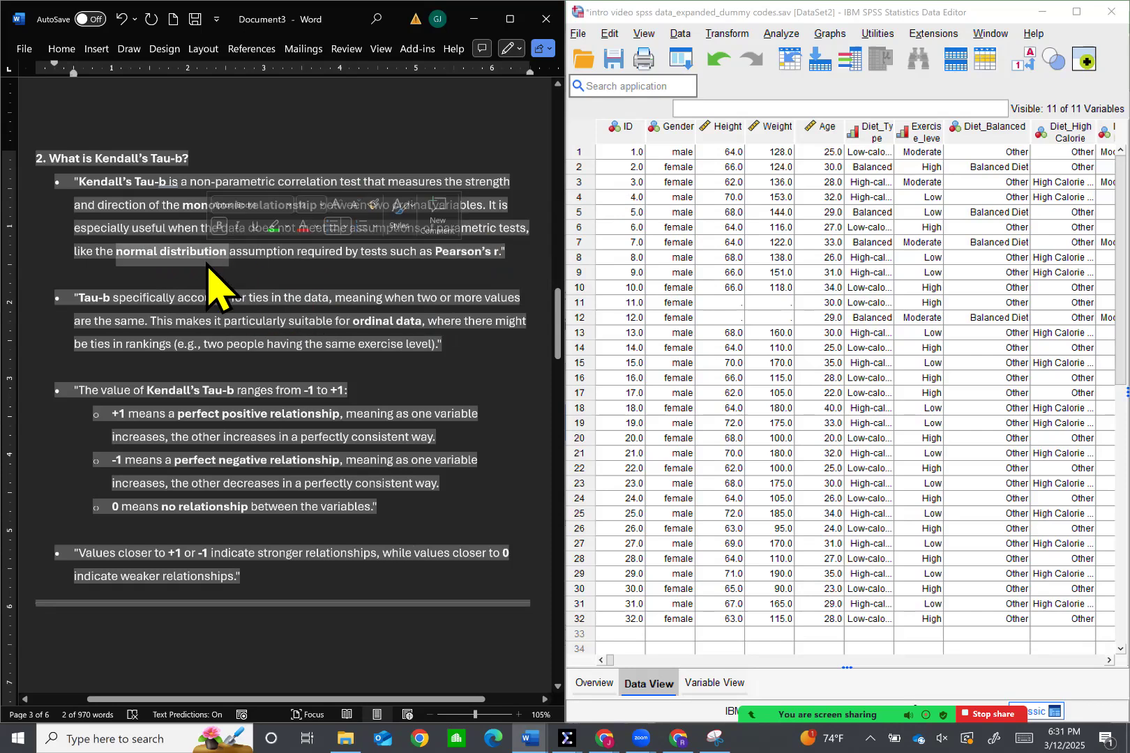
double_click(283, 260)
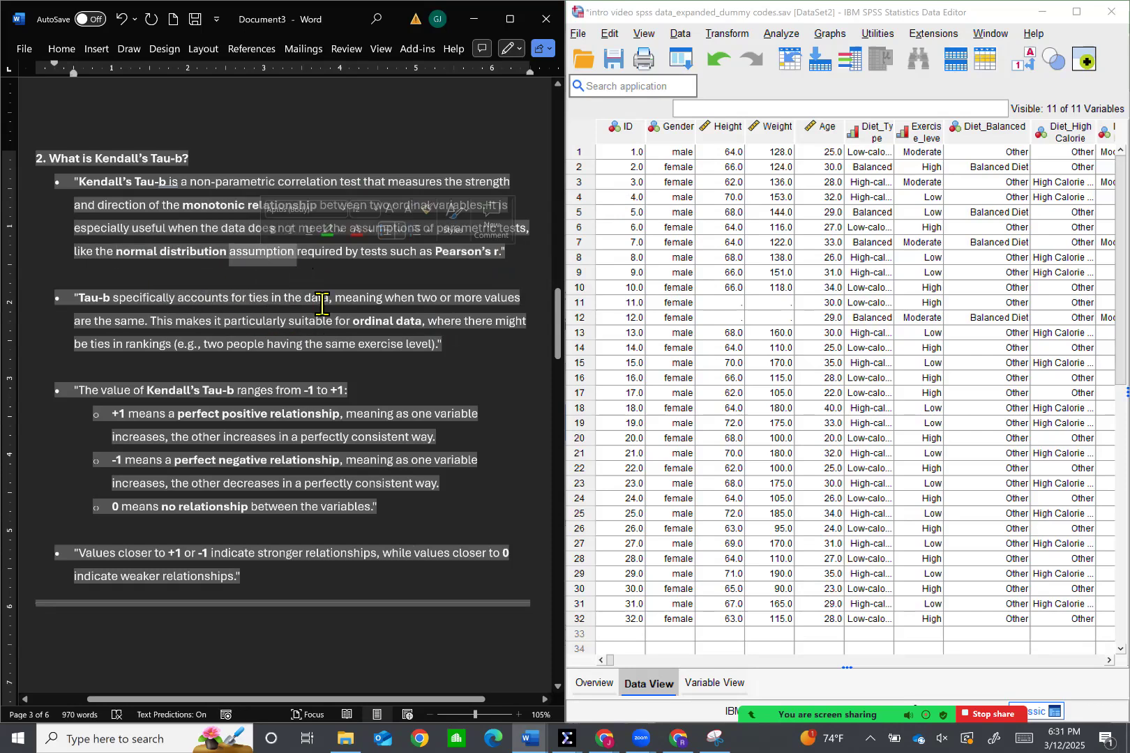
double_click(328, 256)
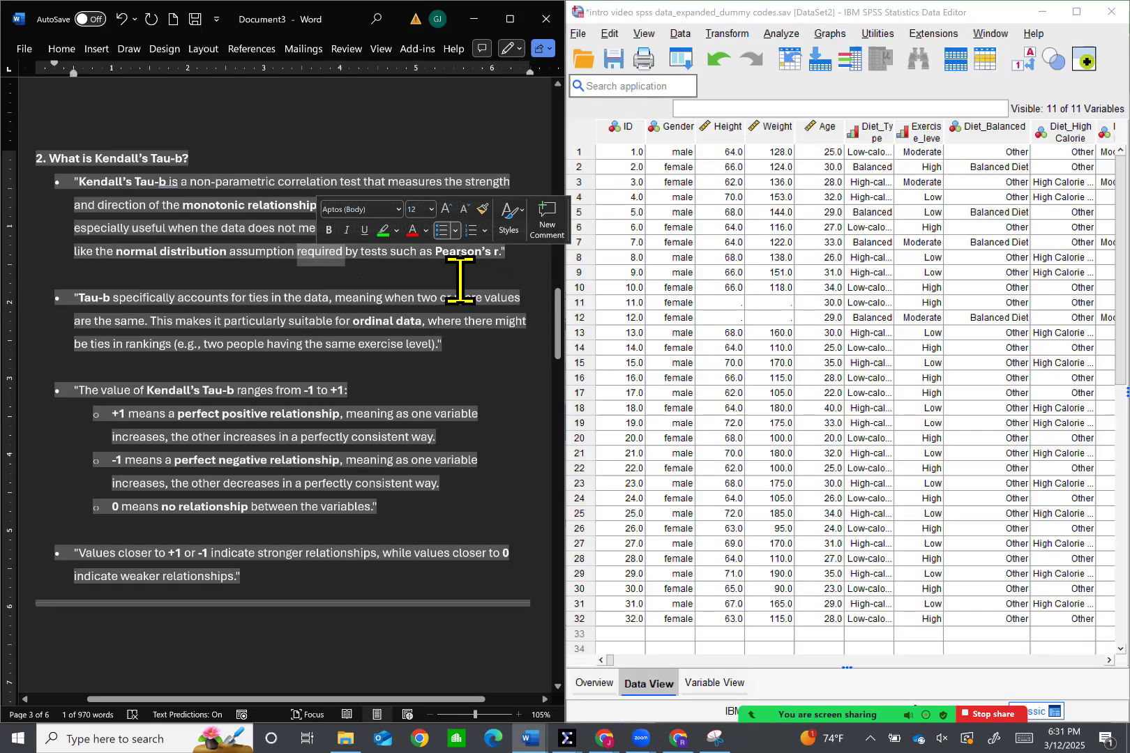
drag(462, 272, 512, 285)
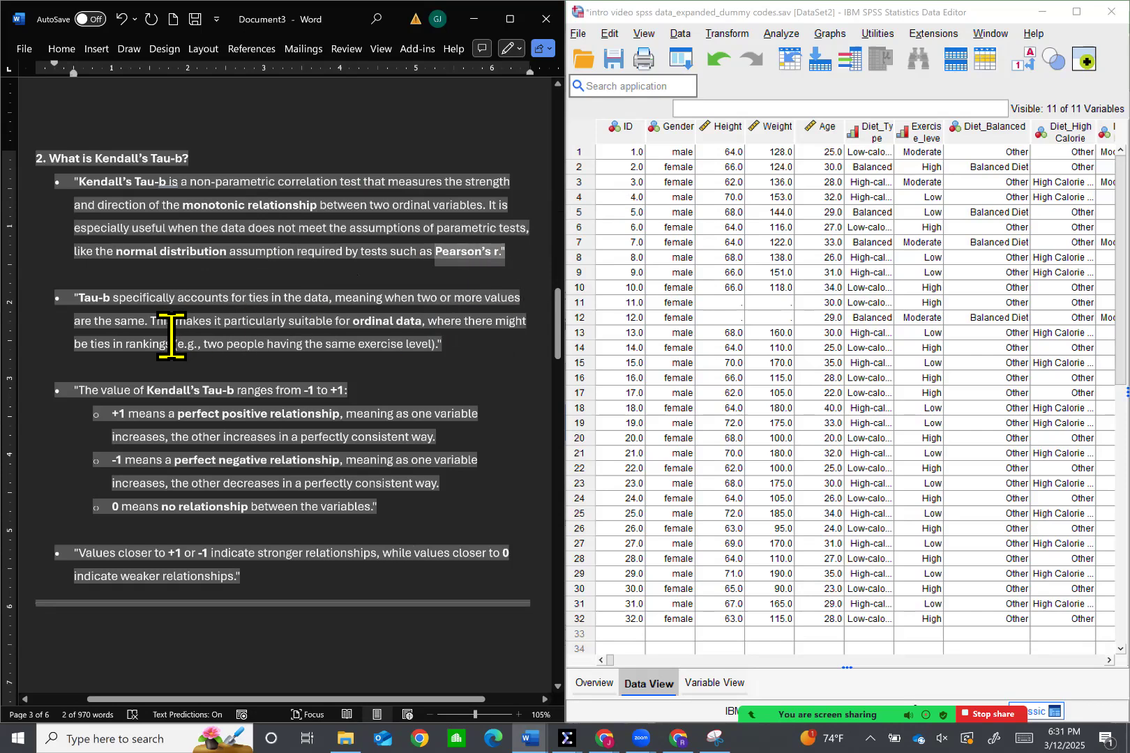
Read the bullet on how Tau-b accounts for ties, marking its opening phrase and "two or more values are the same"
drag(101, 326, 324, 321)
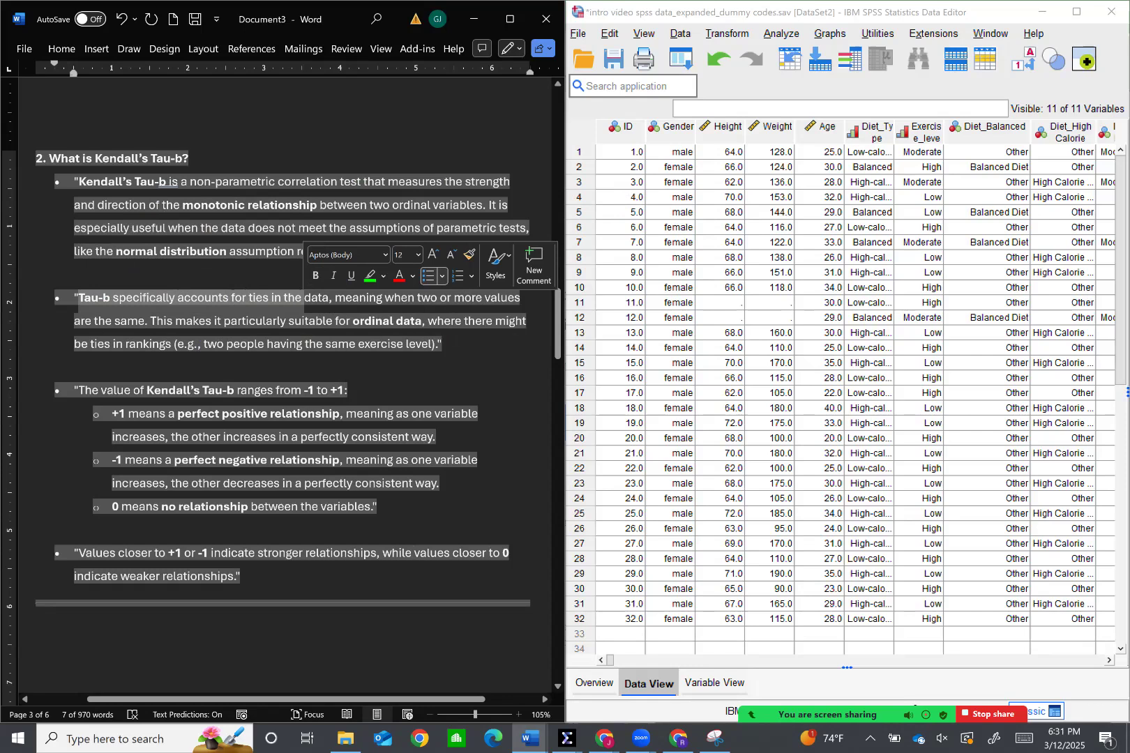
click(264, 374)
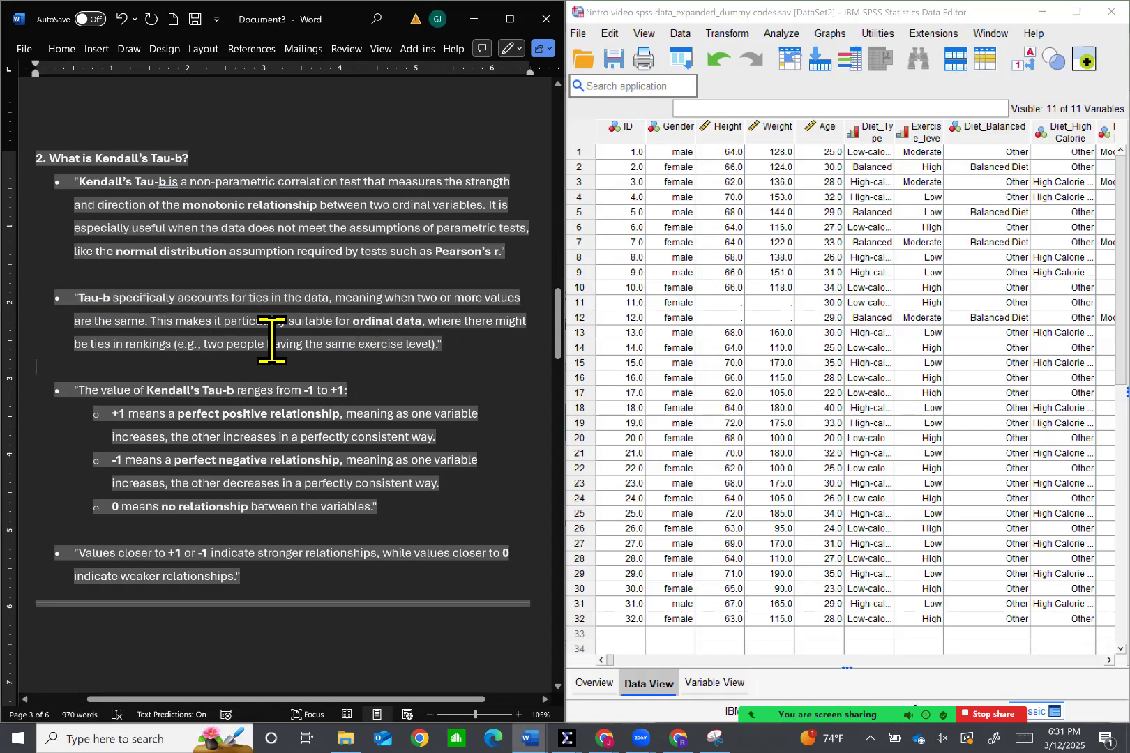
drag(118, 318, 329, 318)
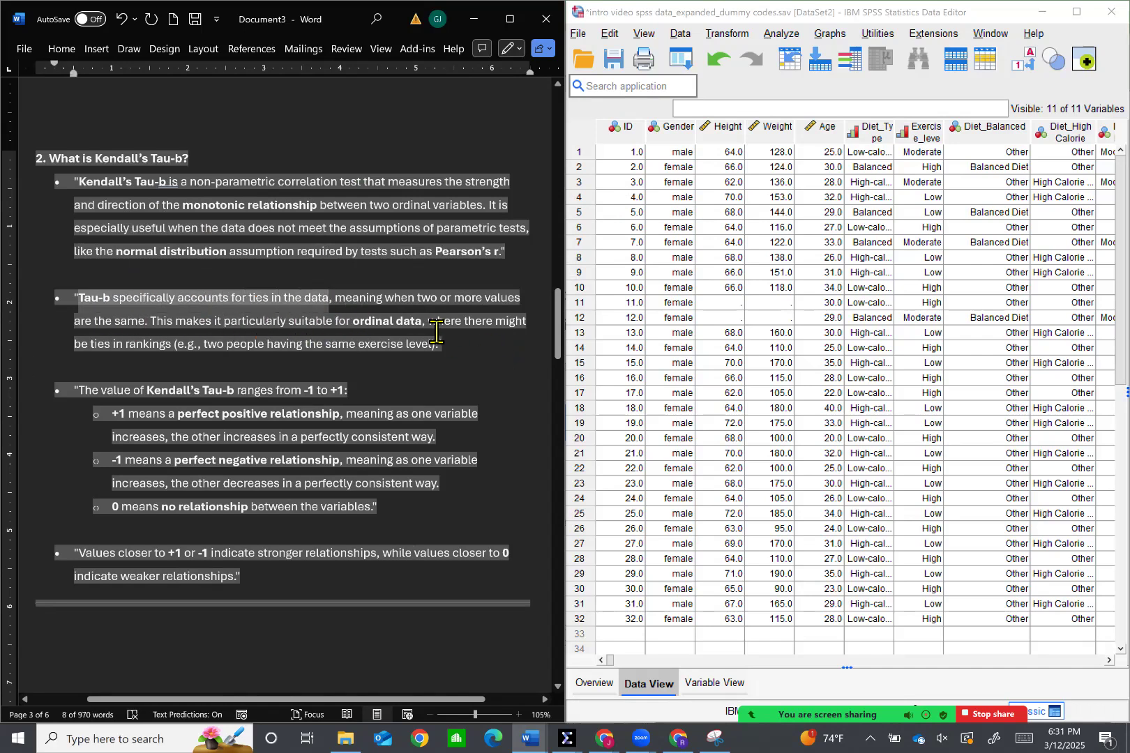
drag(428, 308, 193, 322)
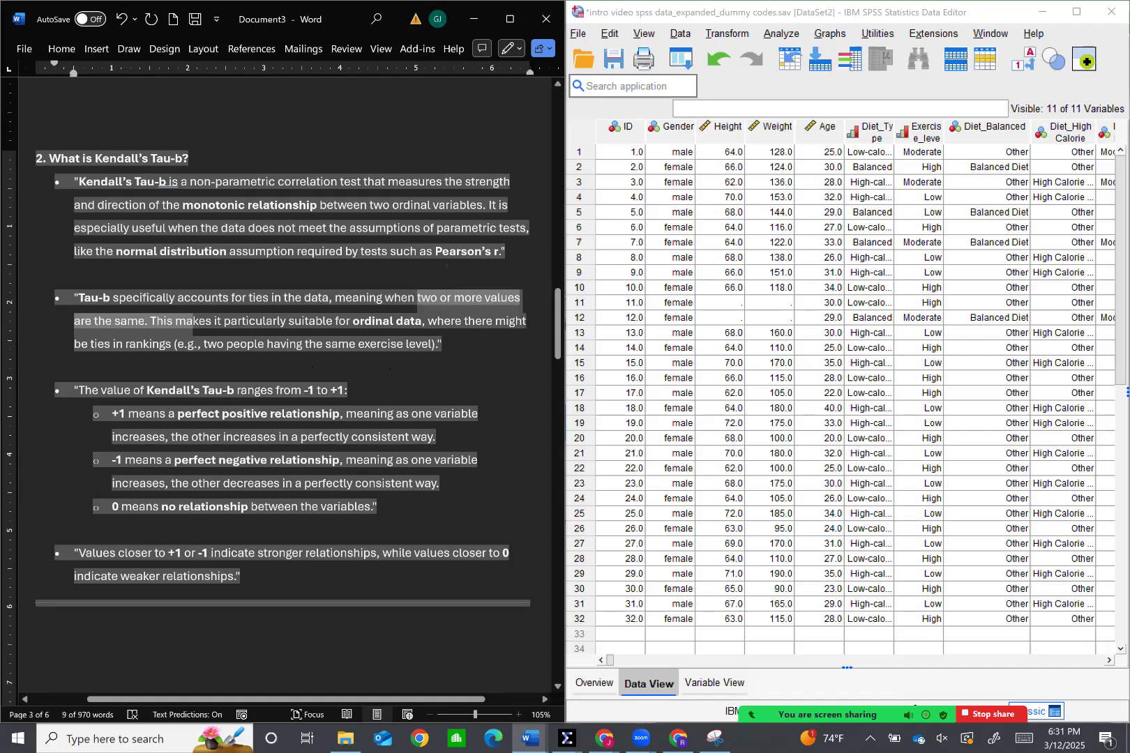
Review section 3 on running the analysis in SPSS, marking the variables Exercise Level and Diet Type
scroll(151, 396, down, 10)
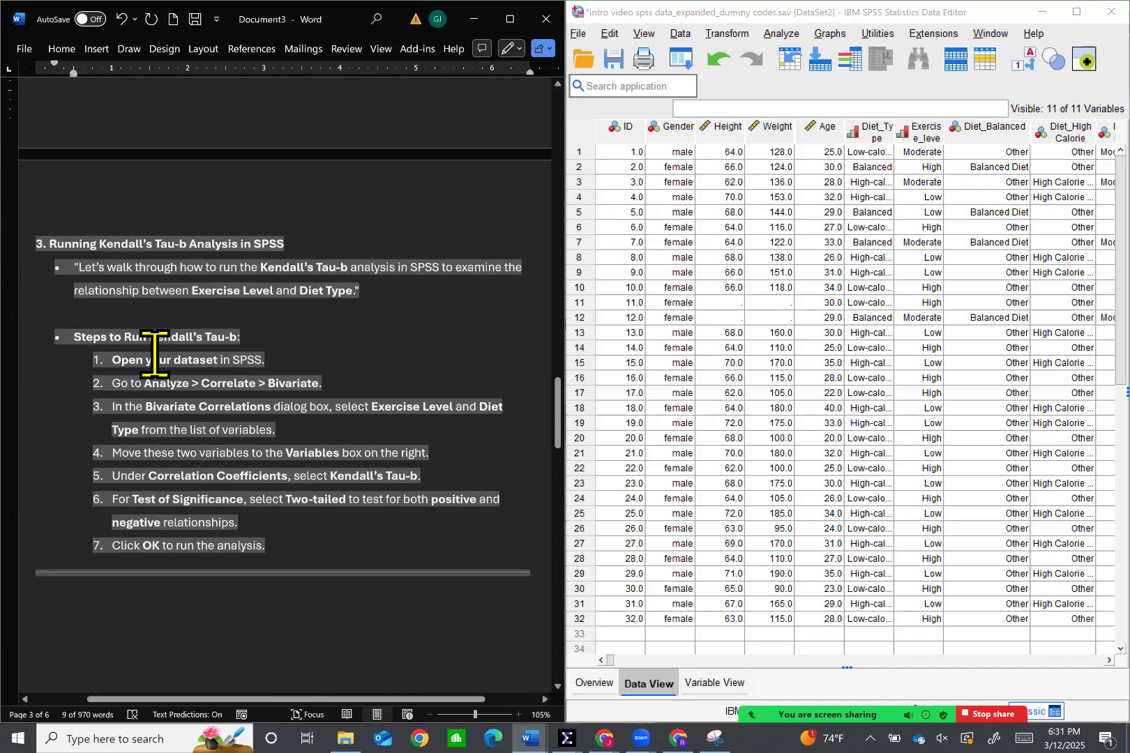
scroll(155, 354, down, 1)
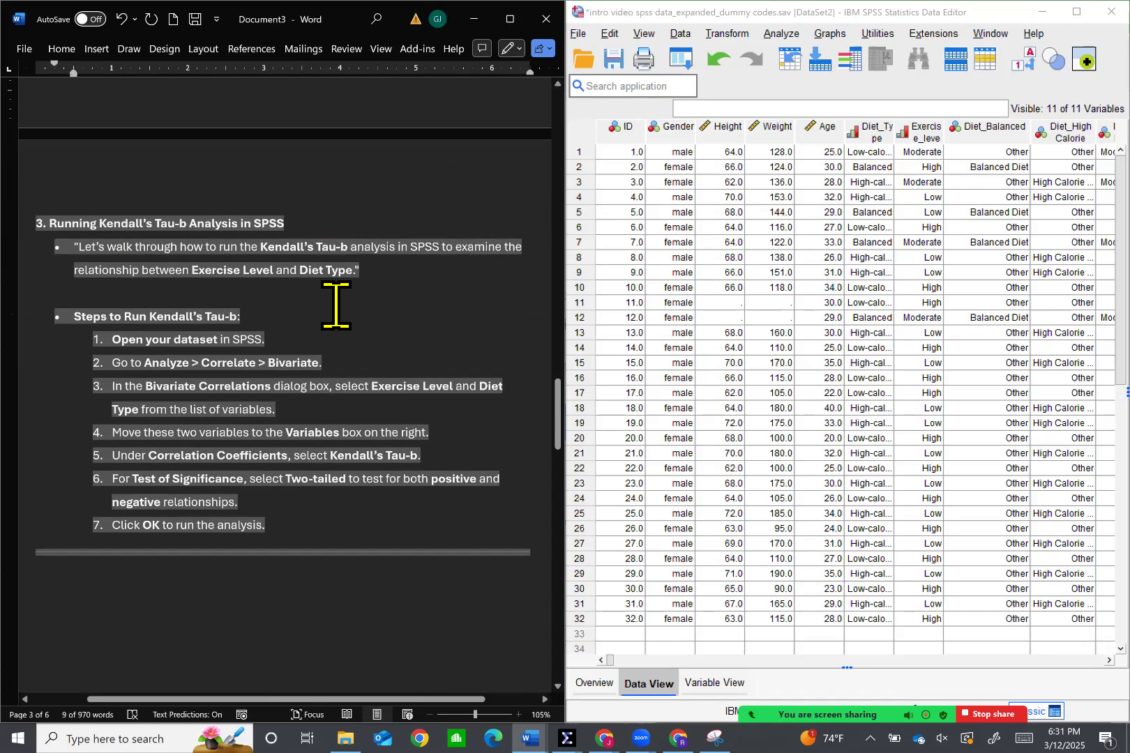
drag(203, 300, 372, 303)
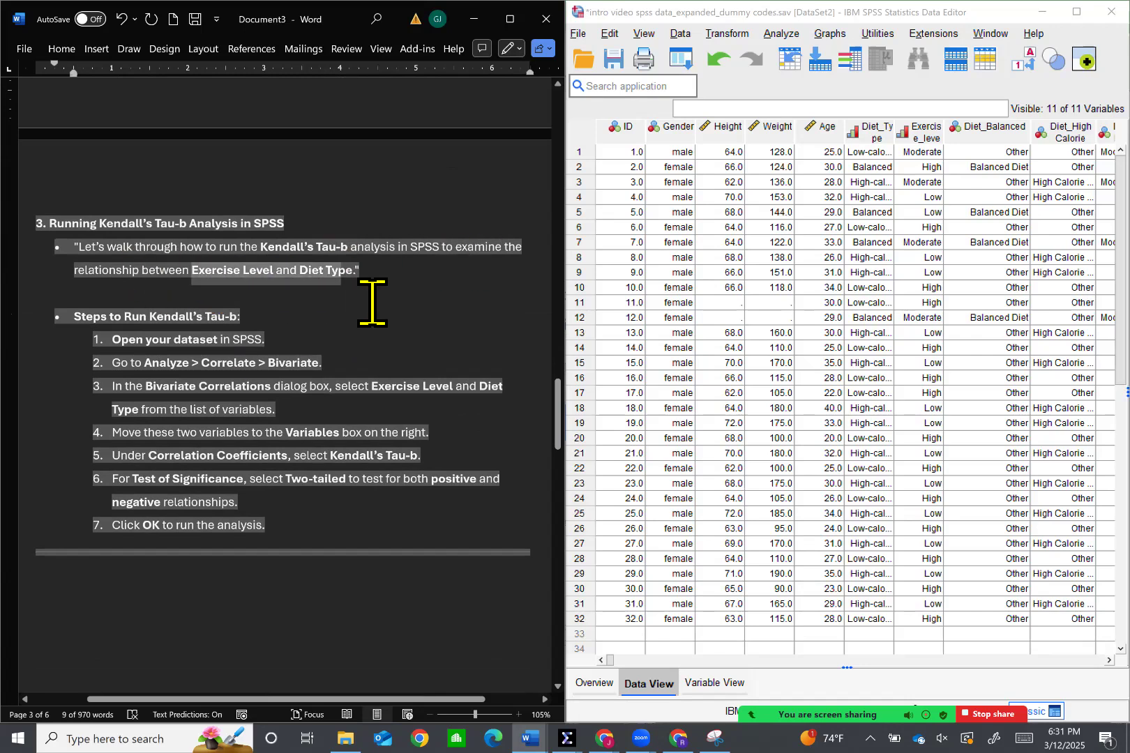
scroll(441, 369, down, 1)
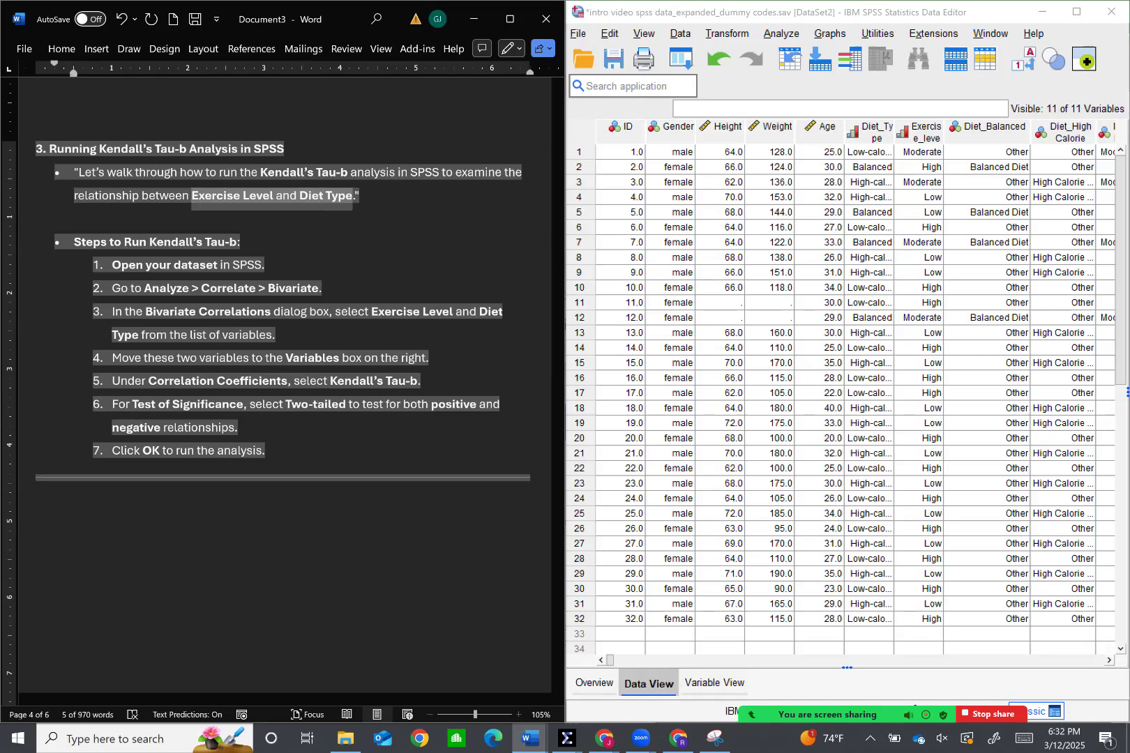
Switch to the SPSS Data Editor and turn off value labels so the cells display numeric codes
click(1023, 60)
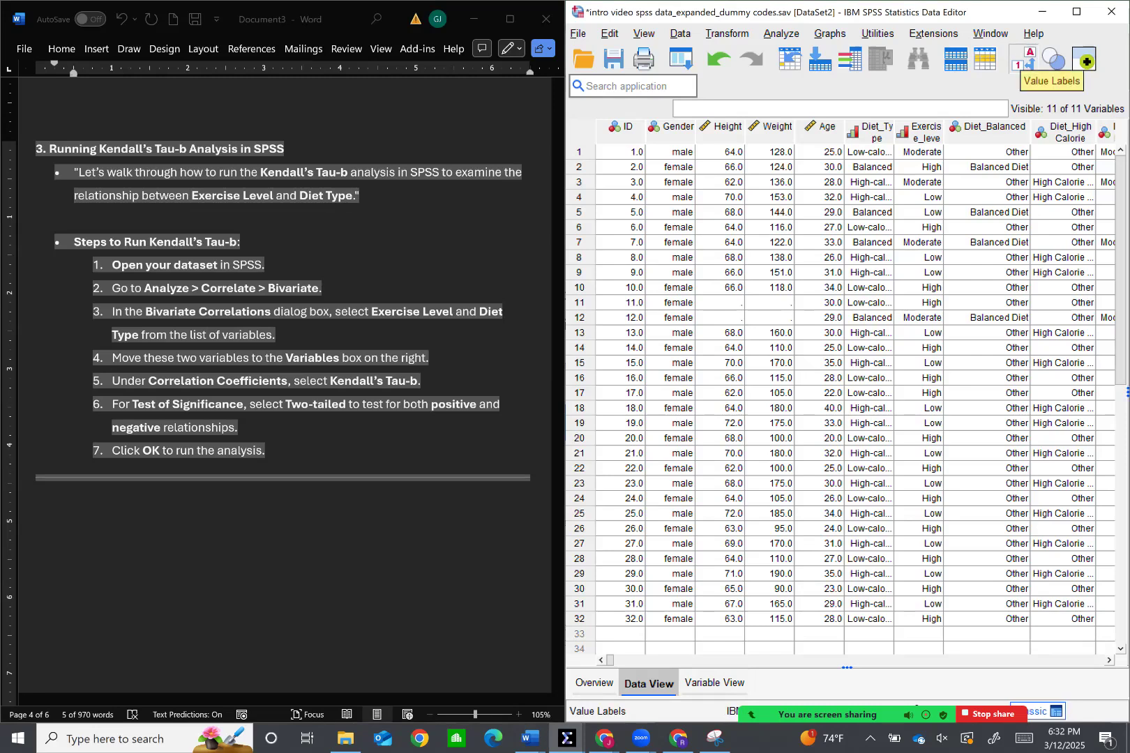
click(1023, 60)
click(1023, 60)
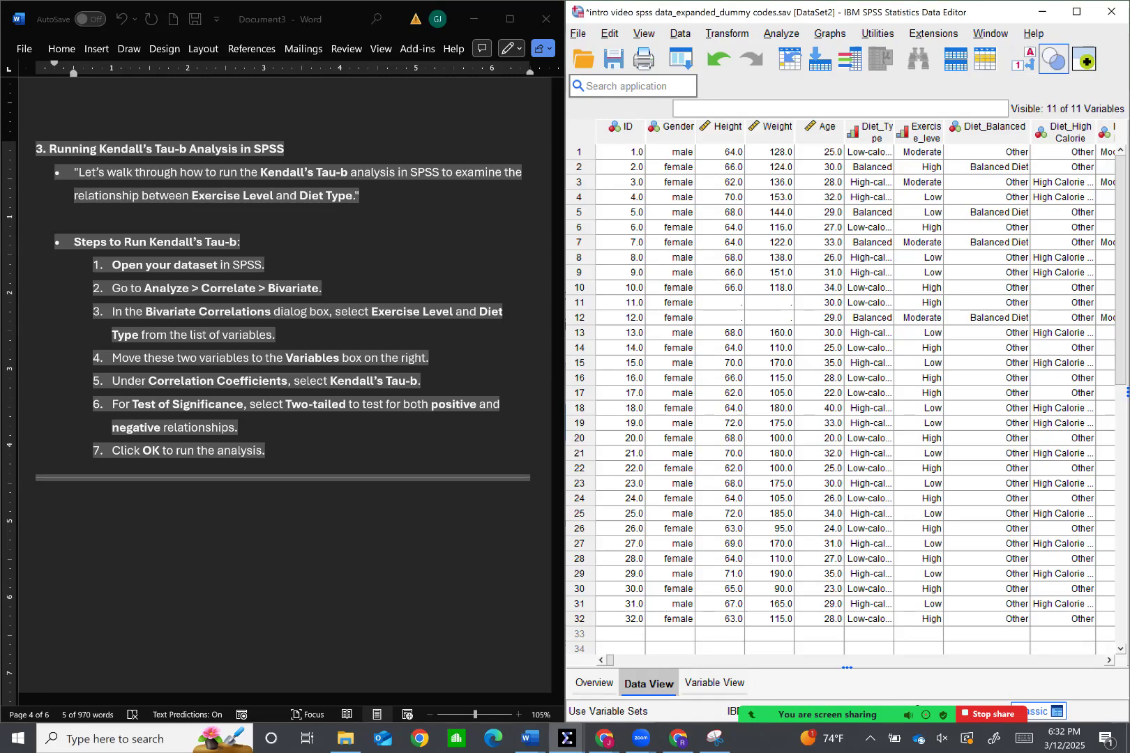
click(1023, 59)
Examine ties in the Diet_Type column by selecting cells coded 1.0 one after another, from case 1 to case 26
click(869, 152)
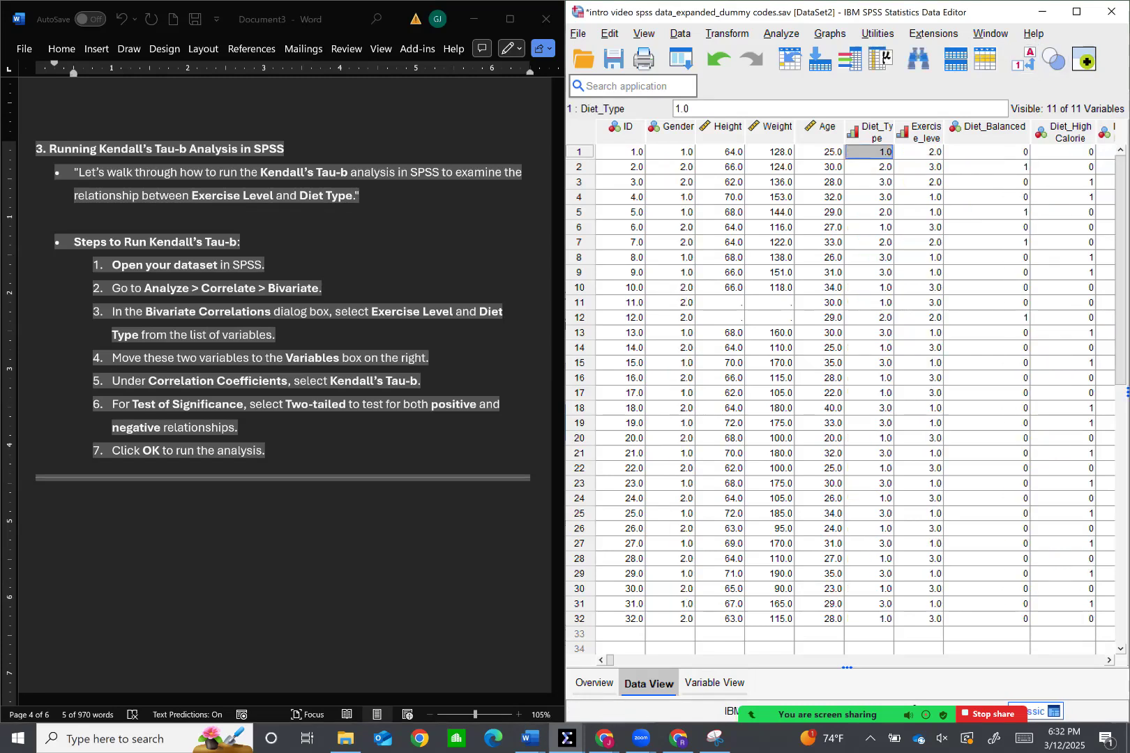
click(869, 287)
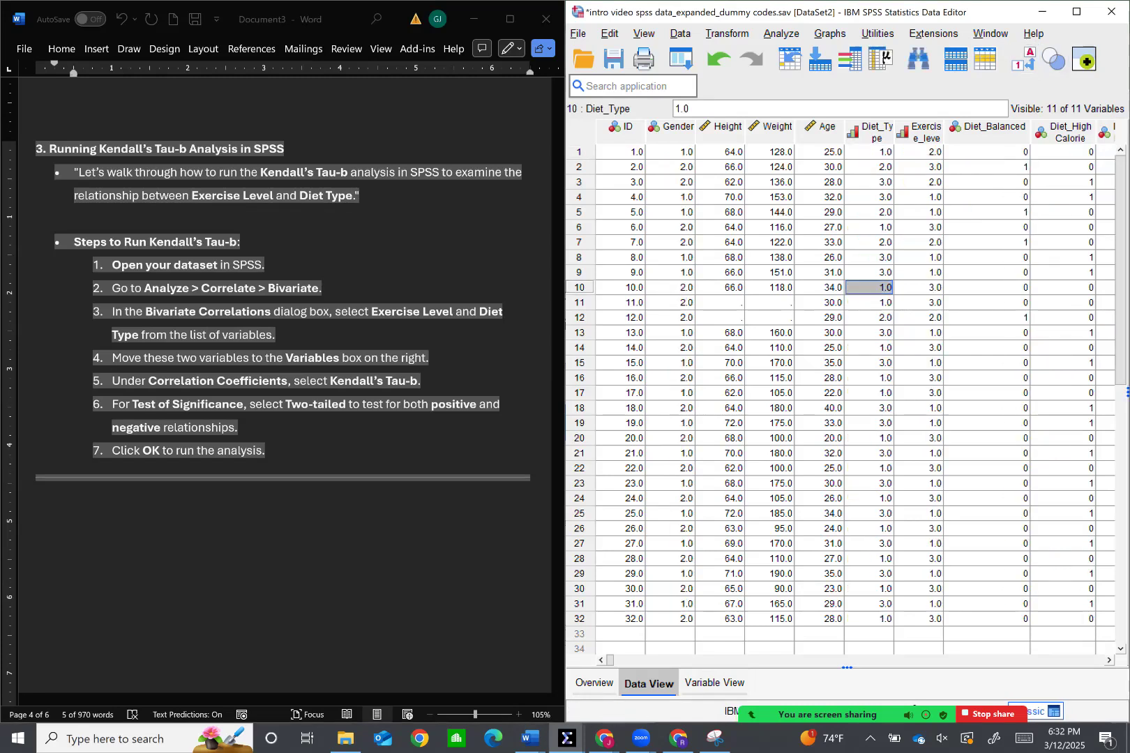
click(869, 348)
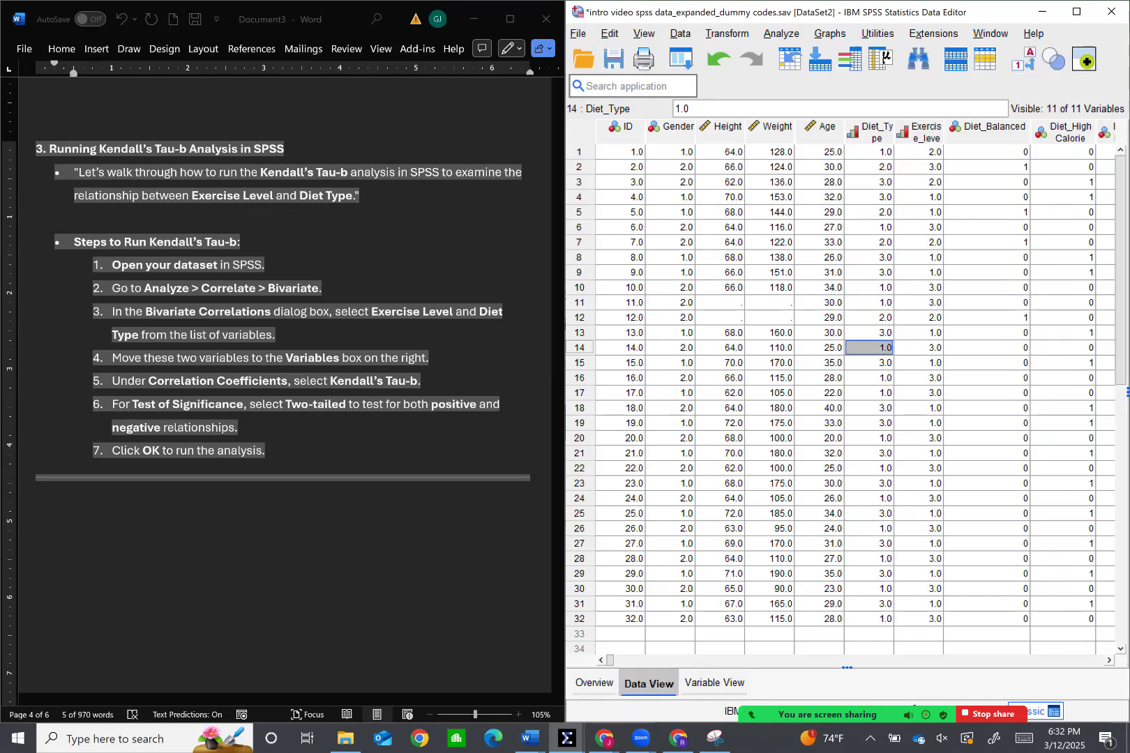
click(869, 378)
click(869, 393)
click(870, 438)
click(869, 469)
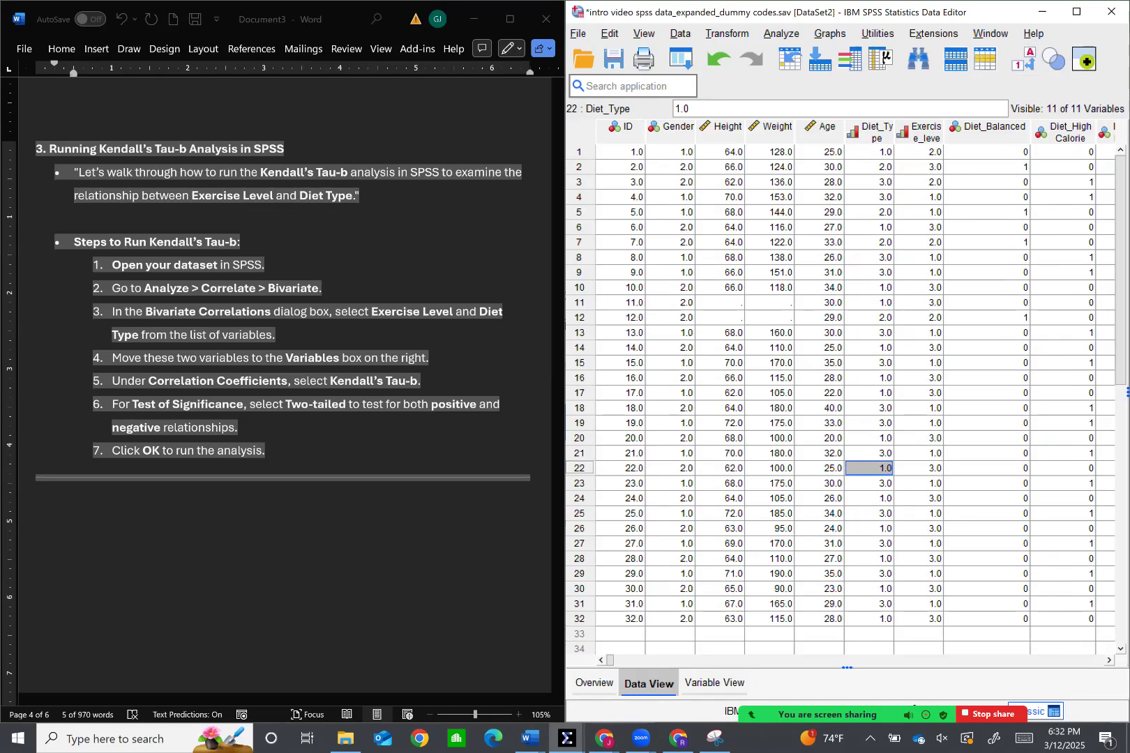
click(869, 499)
click(869, 528)
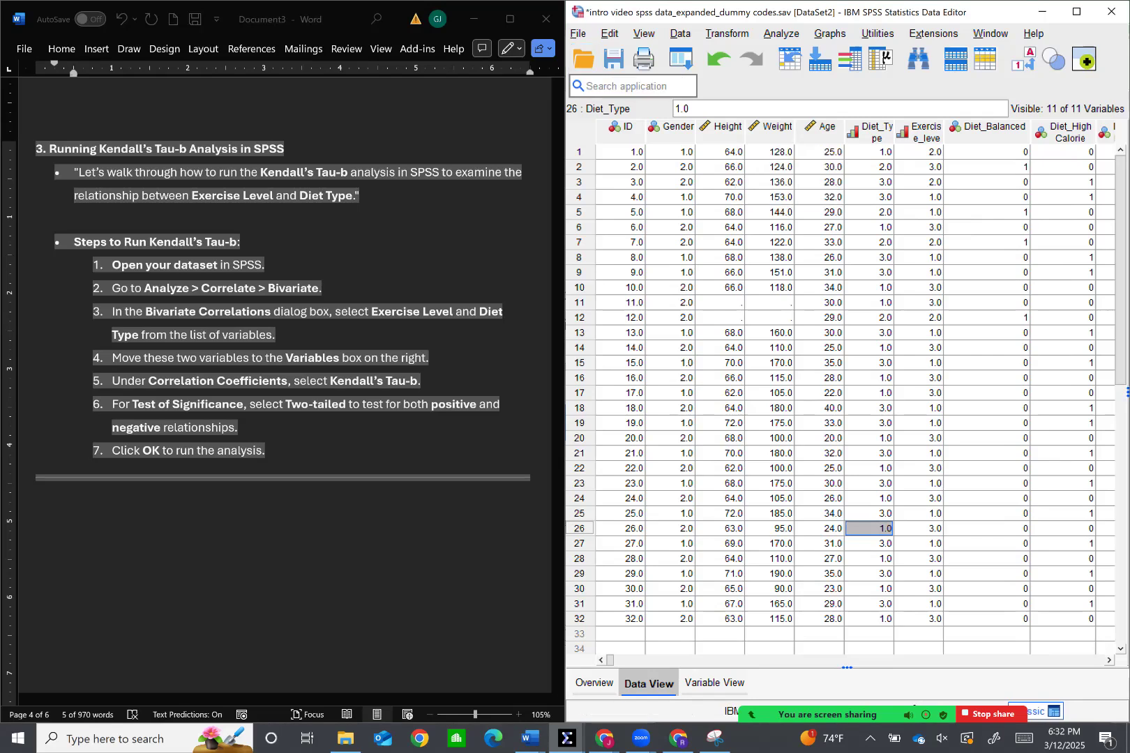
Look over the dataset's variable definitions and return to the data cells
click(715, 683)
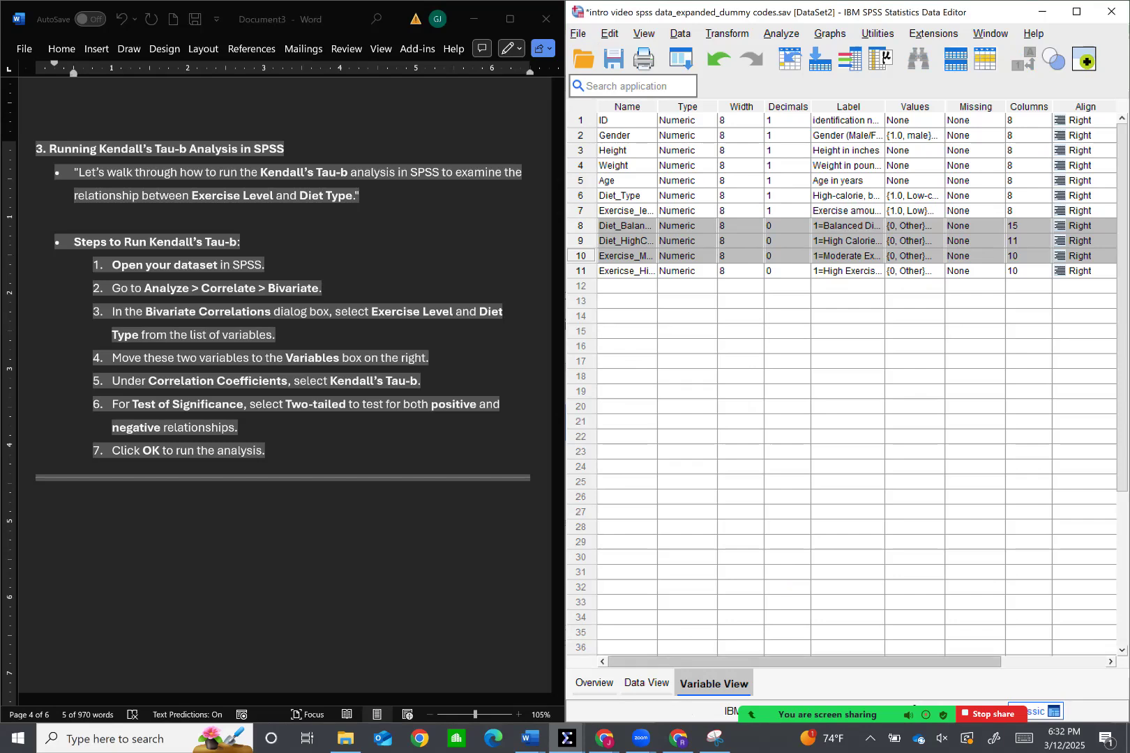
click(646, 682)
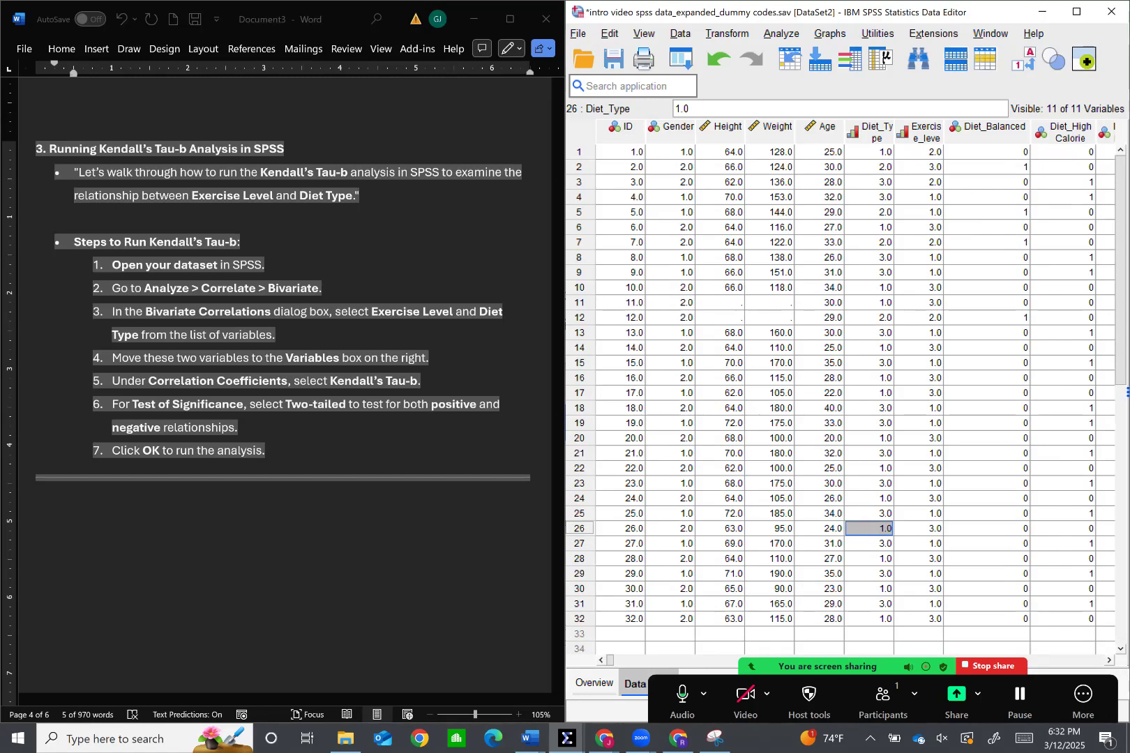
Open the Bivariate Correlations dialog and clear Diet_Type and Exercise_leve from its list of variables to correlate
click(781, 34)
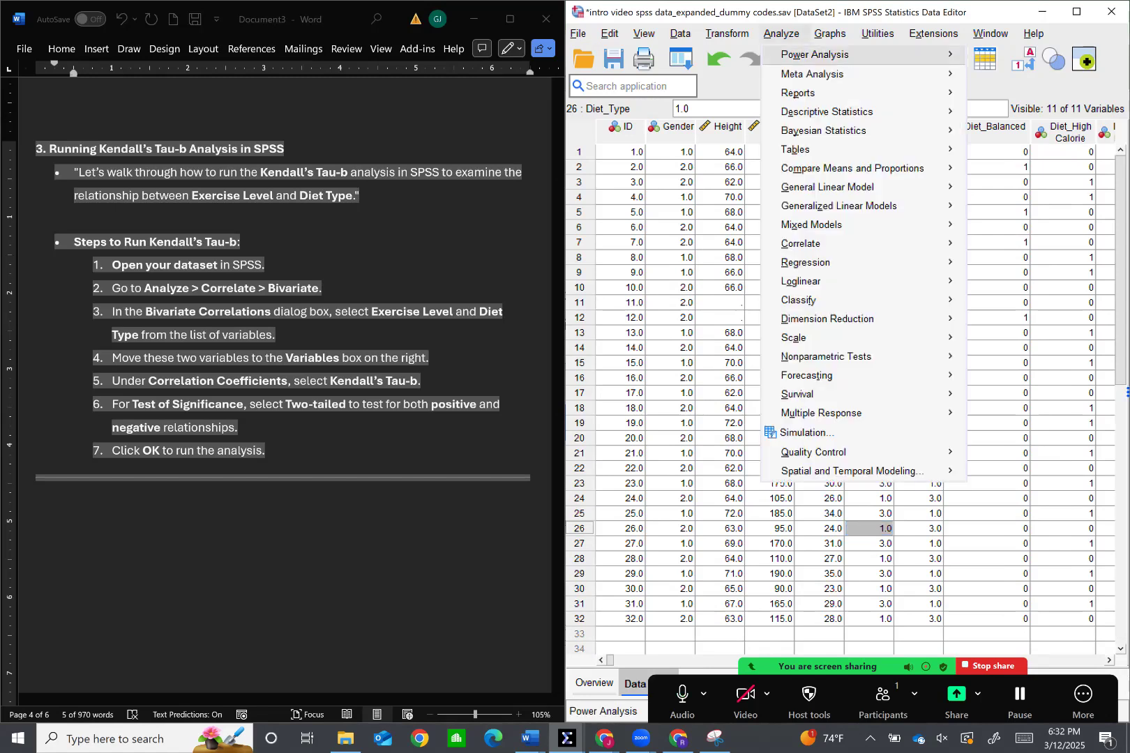
mouse_move(800, 244)
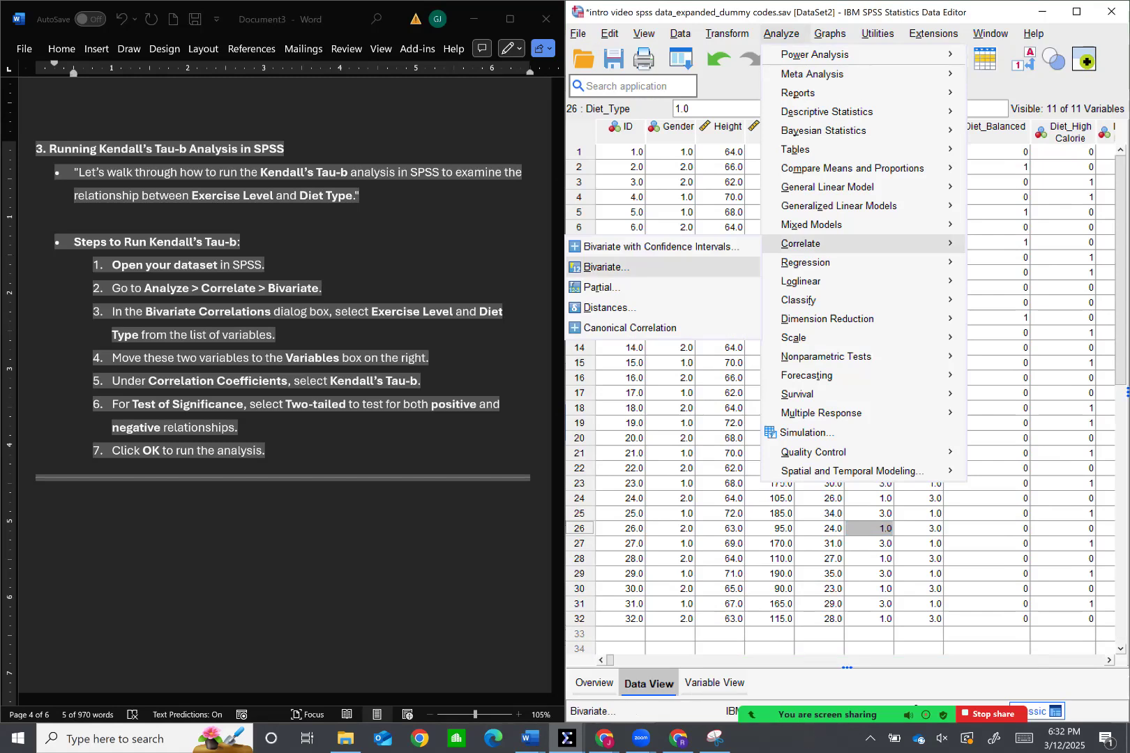
click(605, 267)
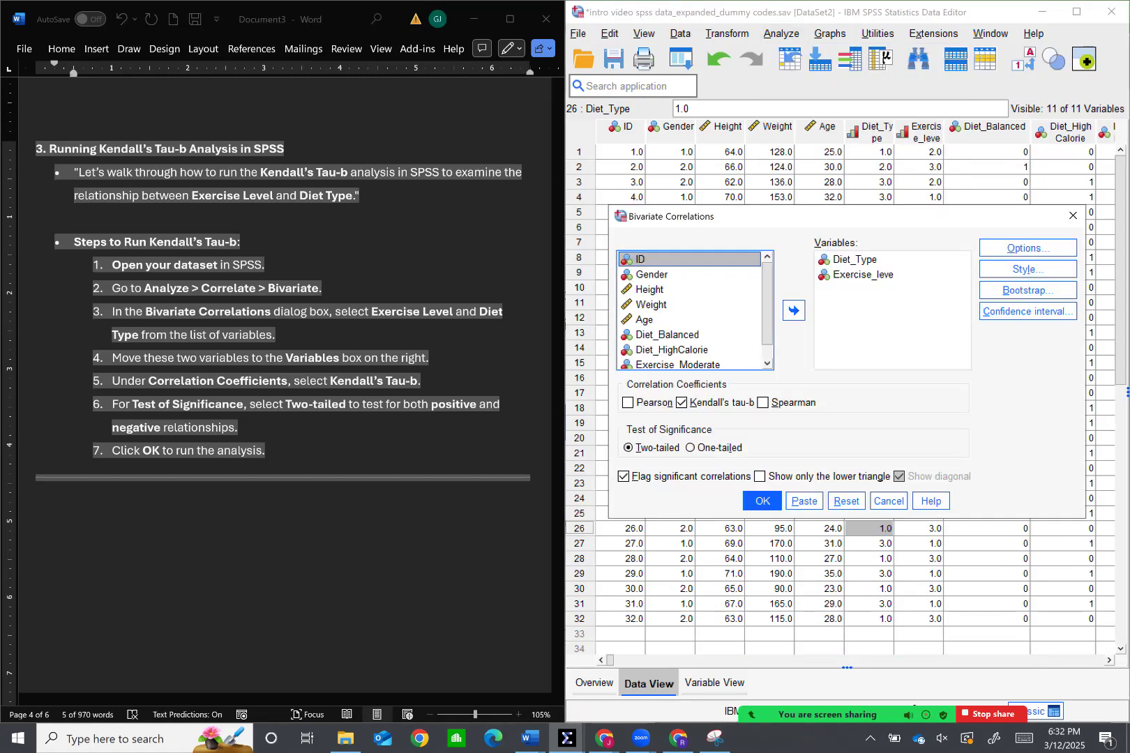
drag(674, 217, 586, 190)
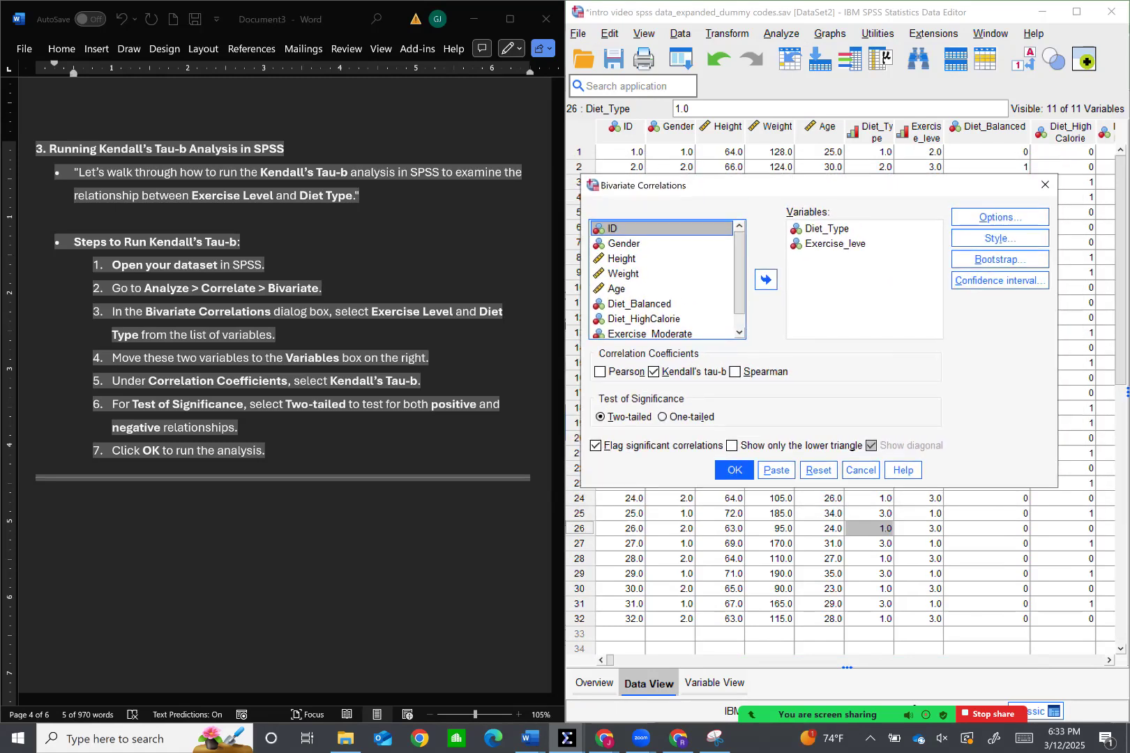
click(827, 228)
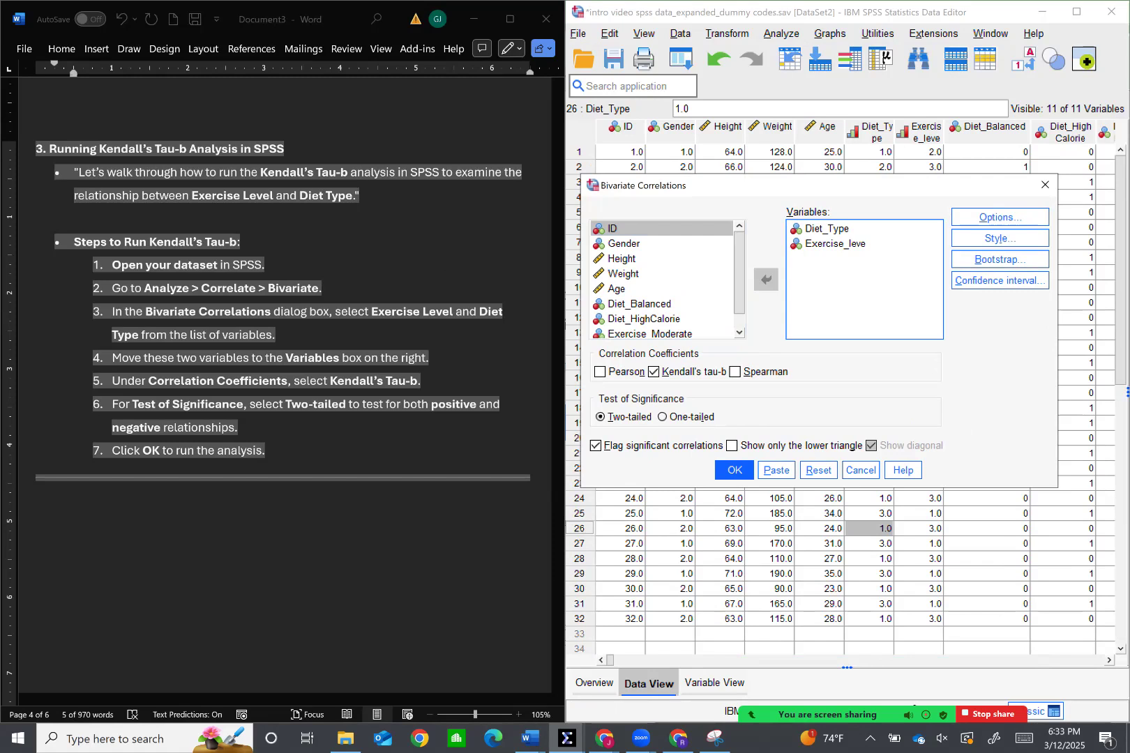
click(766, 280)
click(766, 280)
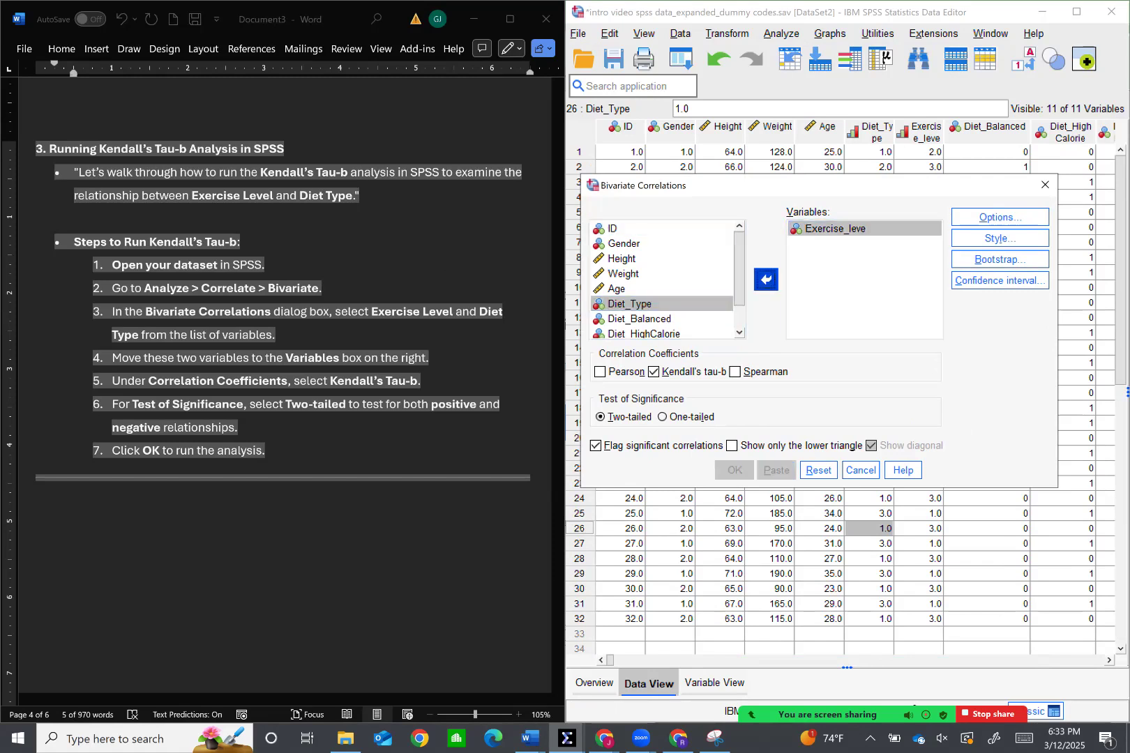
Add Diet_Type and Exercise_leve to the variables of the bivariate correlation one at a time
click(629, 304)
click(638, 319)
click(629, 304)
click(638, 319)
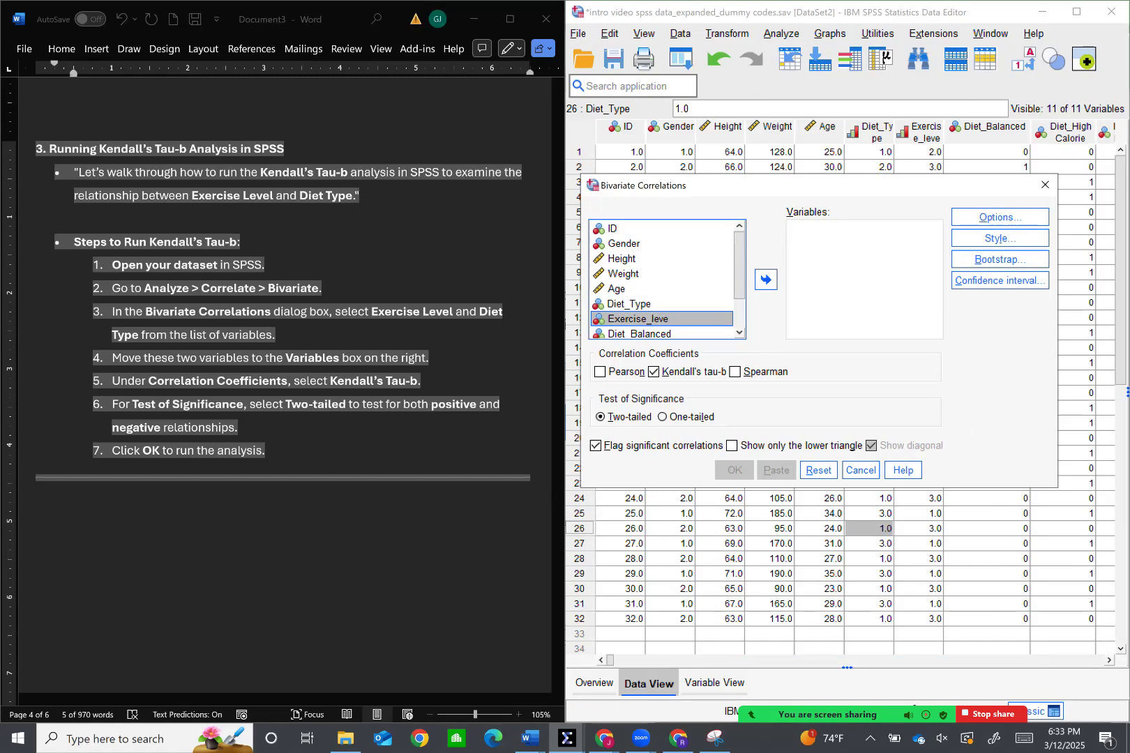
click(630, 304)
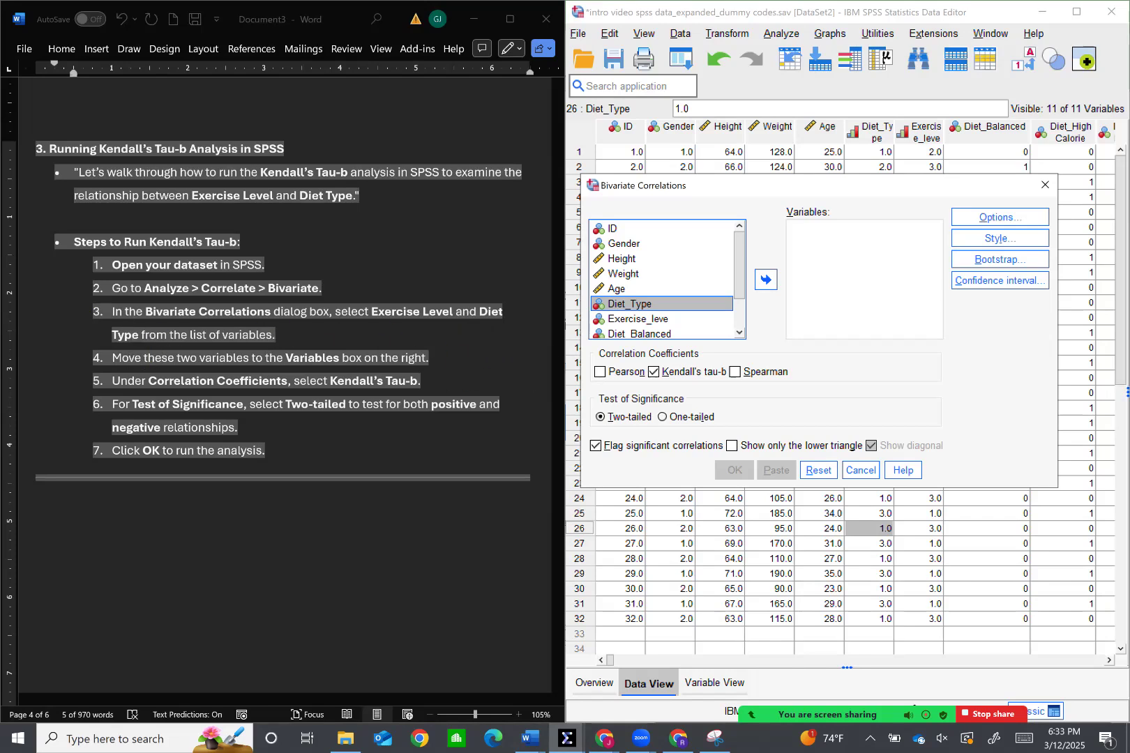
drag(629, 304, 849, 263)
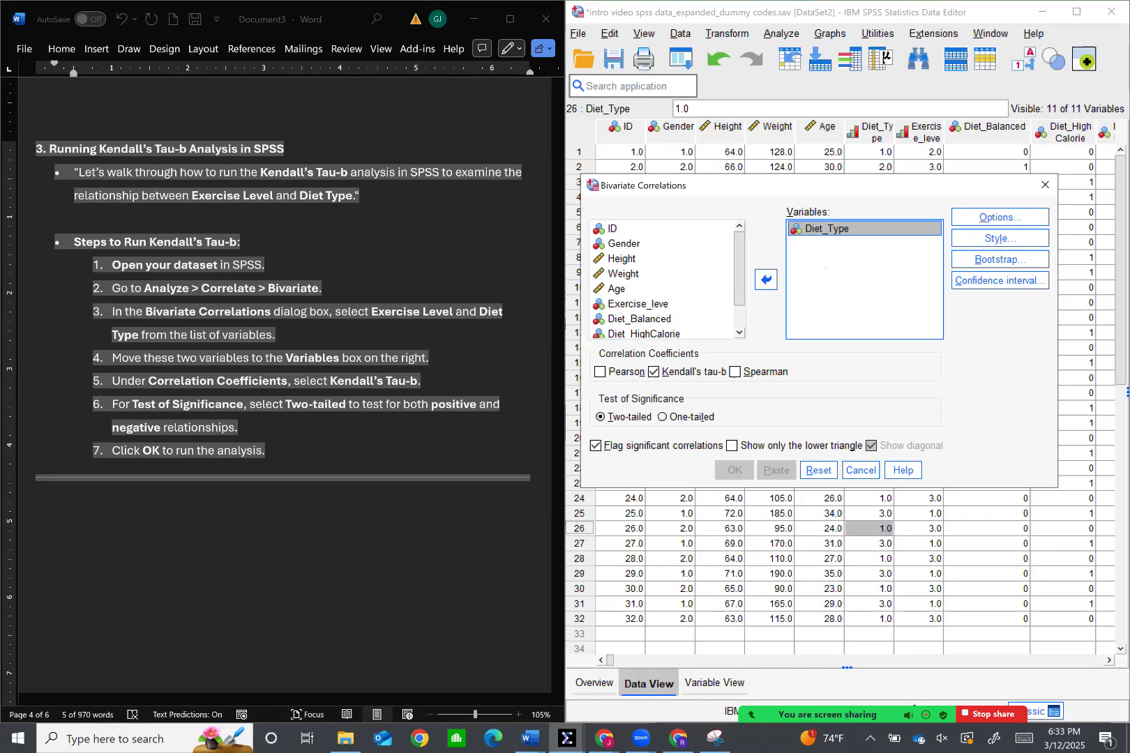
click(637, 304)
click(766, 280)
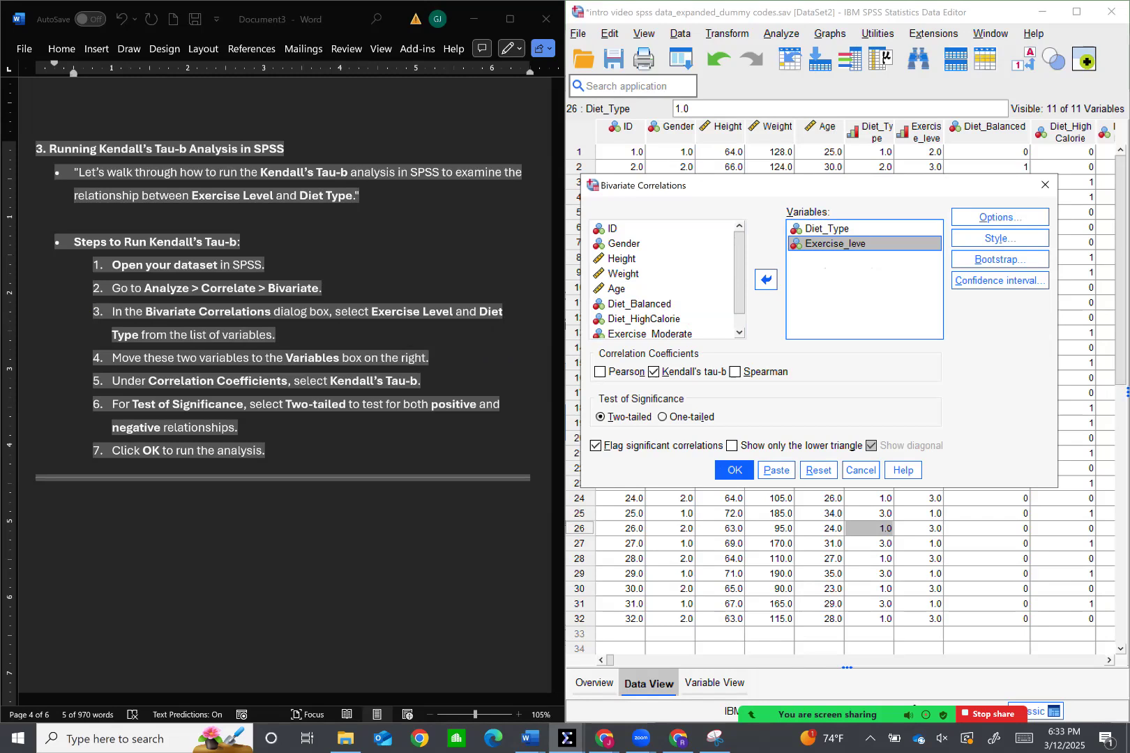
Remove Diet_Type and Exercise_leve from the correlation variables and add both back together
shift+click(827, 228)
click(765, 280)
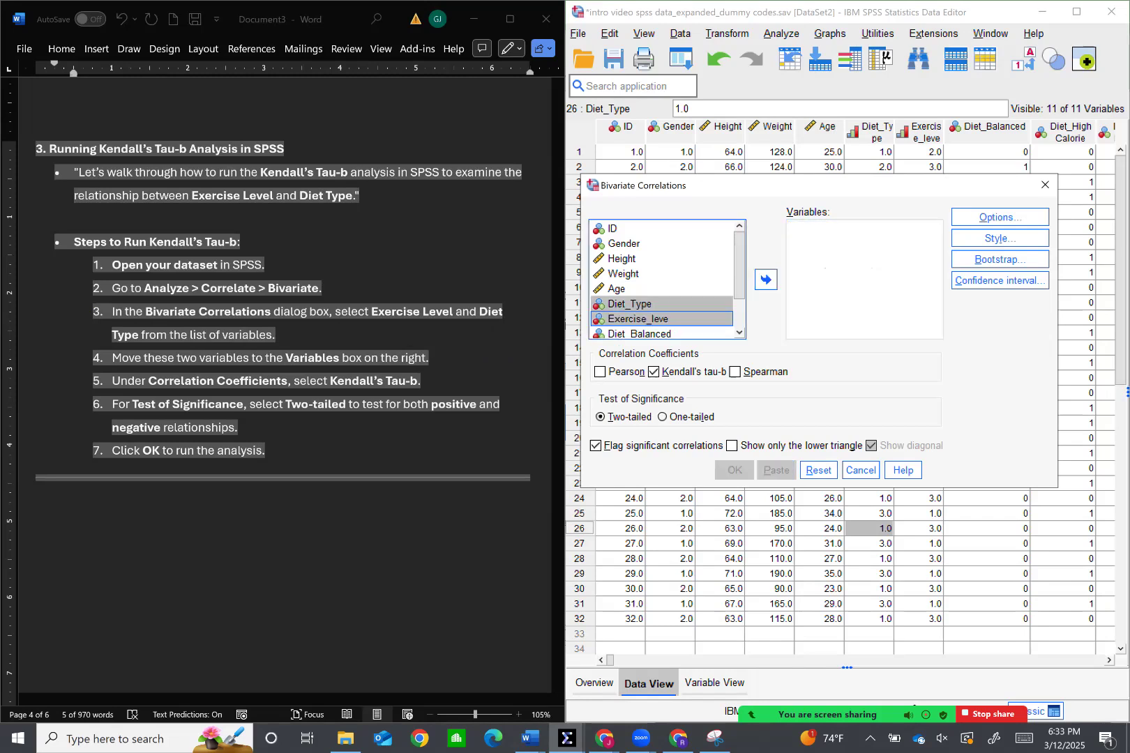
click(765, 280)
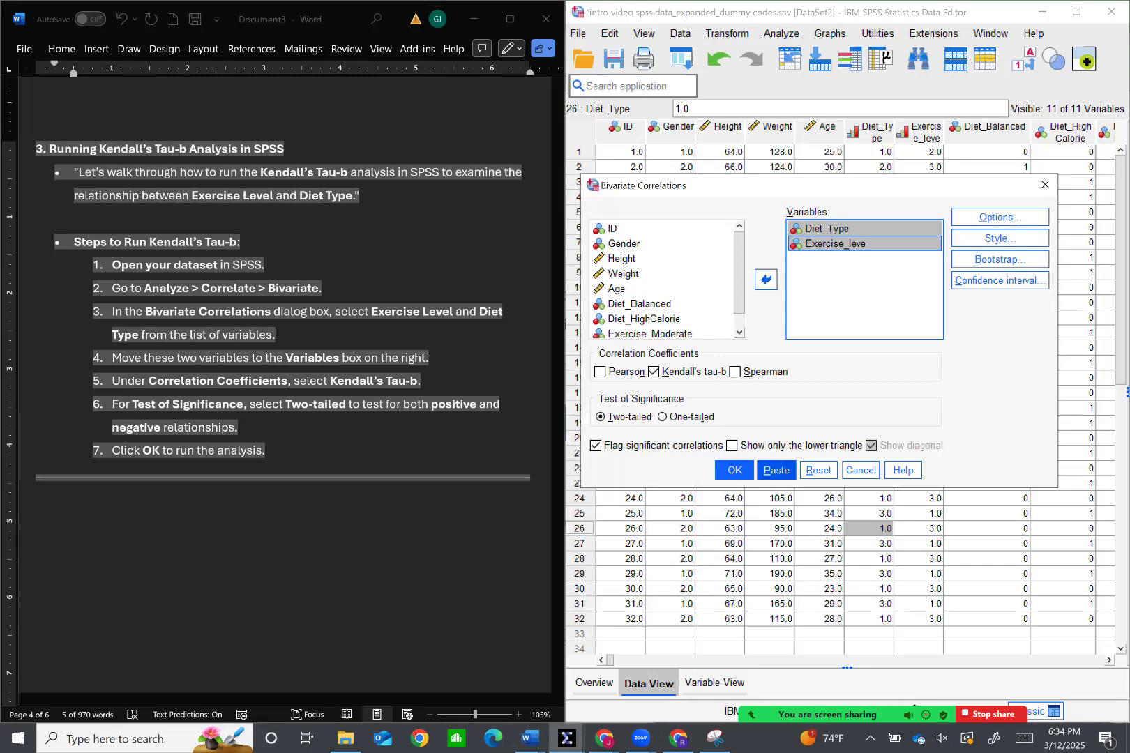
Run the two-tailed Kendall's tau-b correlation and place the output window beside the Word document
click(734, 470)
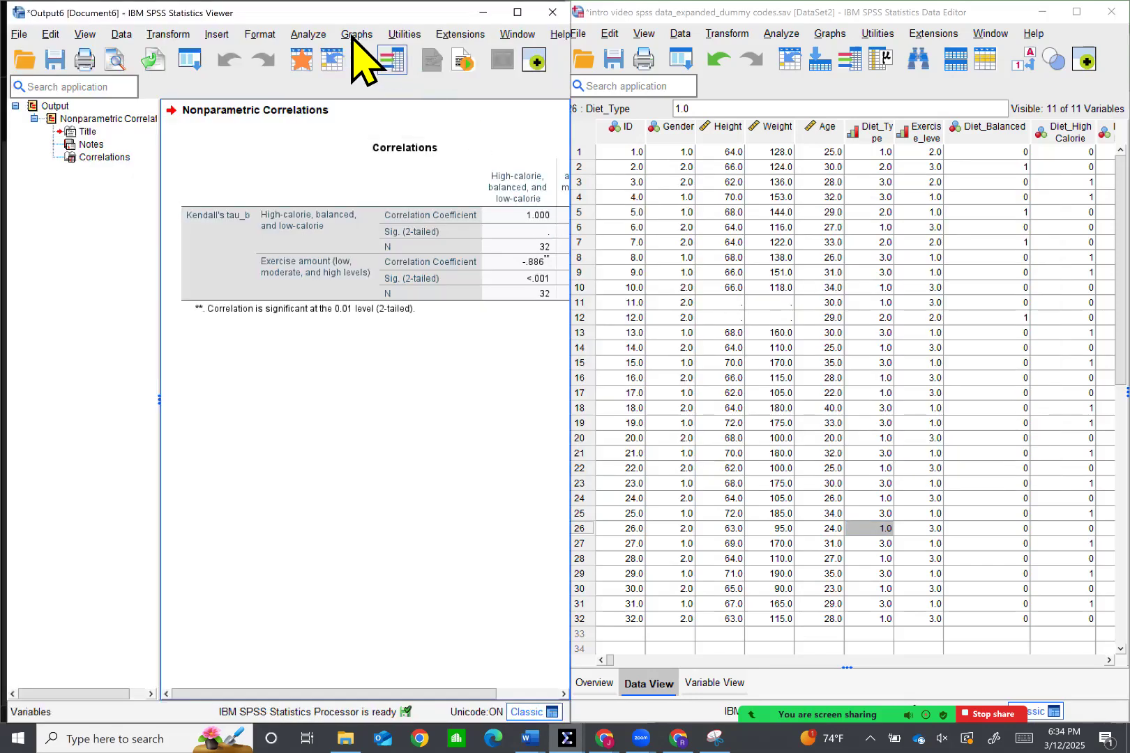
drag(381, 7, 382, 1)
drag(457, 23, 1127, 17)
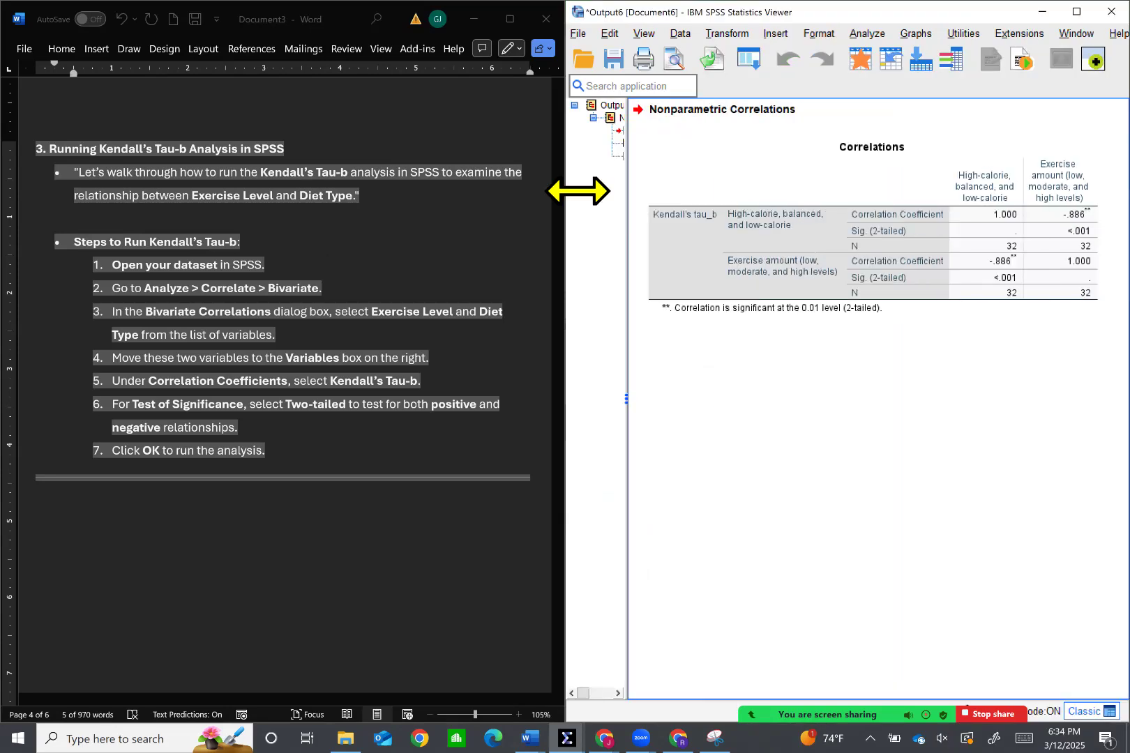
Read section 4 on interpreting the Kendall's Tau-b output against the Correlations table, and section 5 with the key takeaways
scroll(370, 279, down, 8)
scroll(362, 279, down, 5)
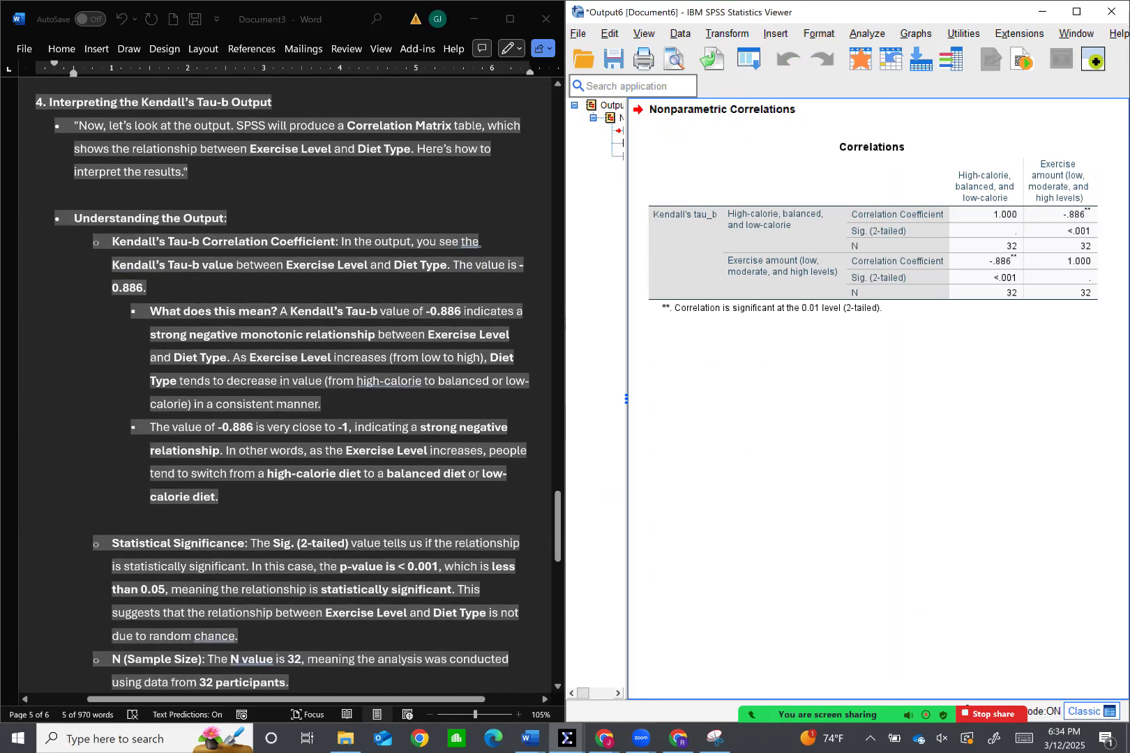
scroll(285, 384, down, 1)
scroll(404, 323, up, 1)
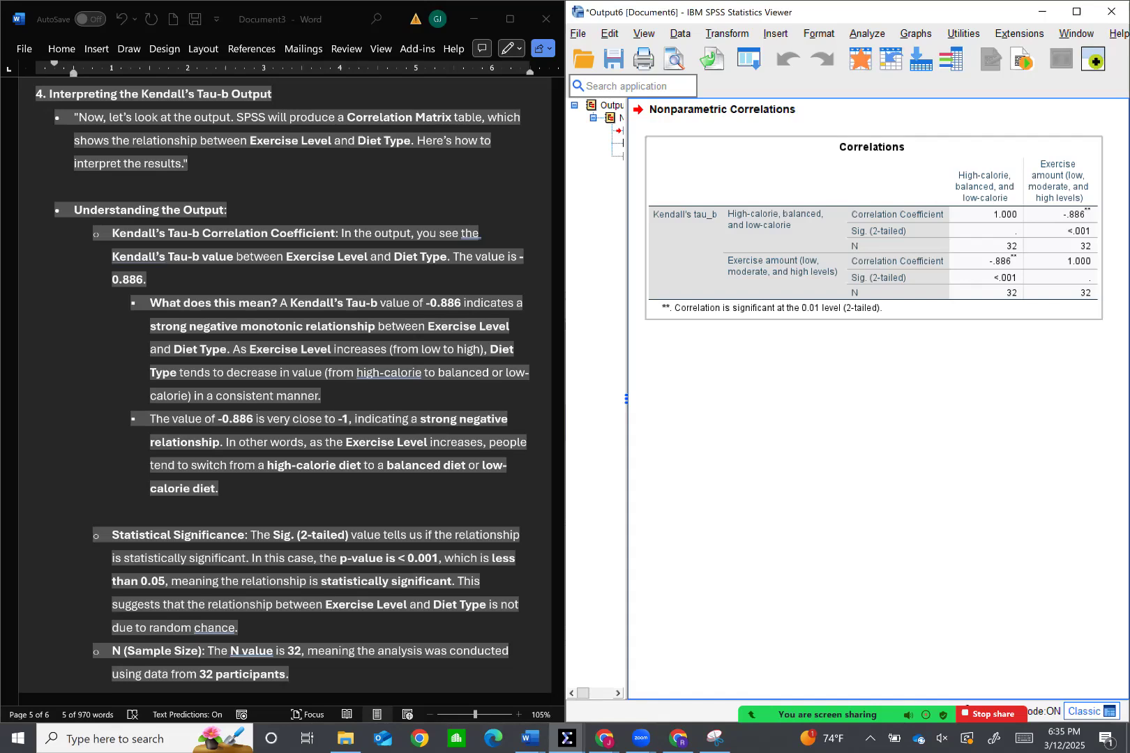
scroll(282, 384, down, 2)
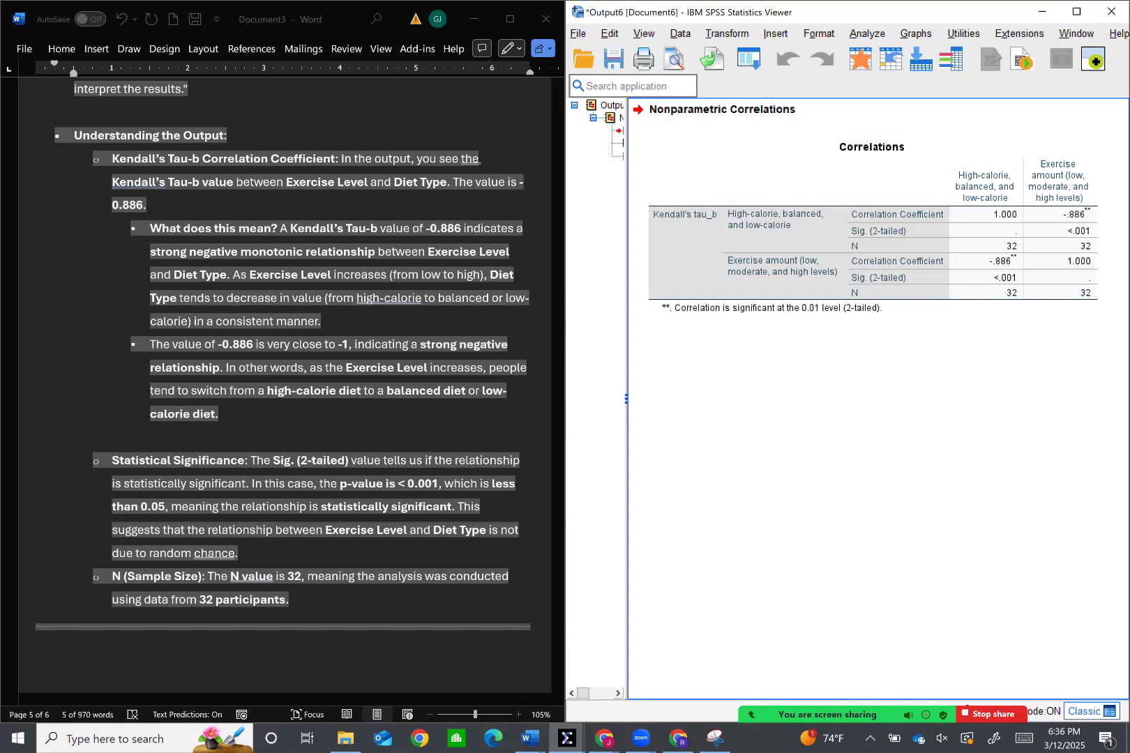
scroll(279, 349, down, 3)
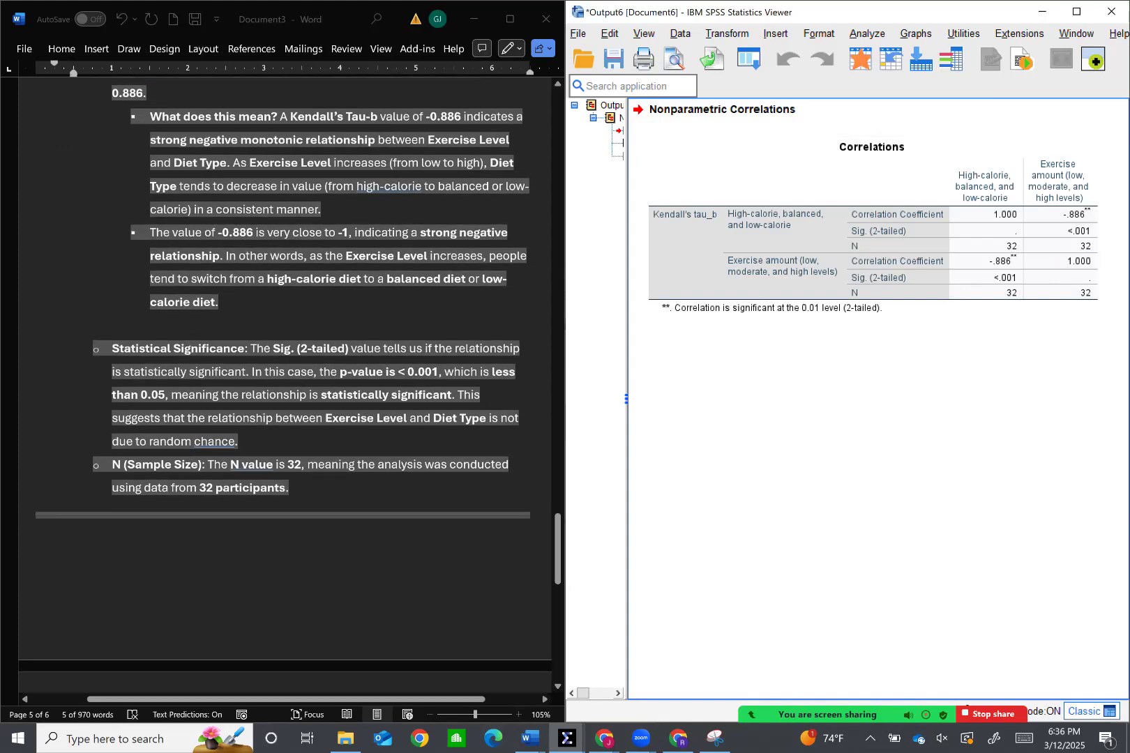
scroll(383, 265, down, 3)
scroll(387, 297, down, 5)
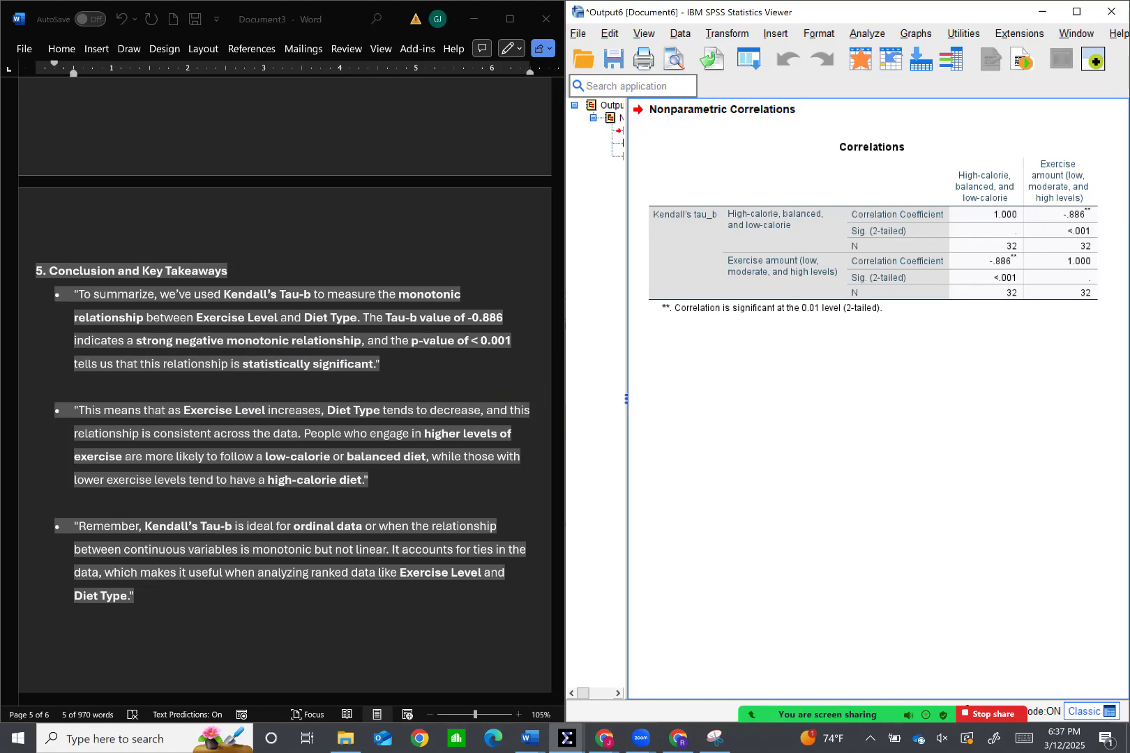
scroll(285, 383, down, 1)
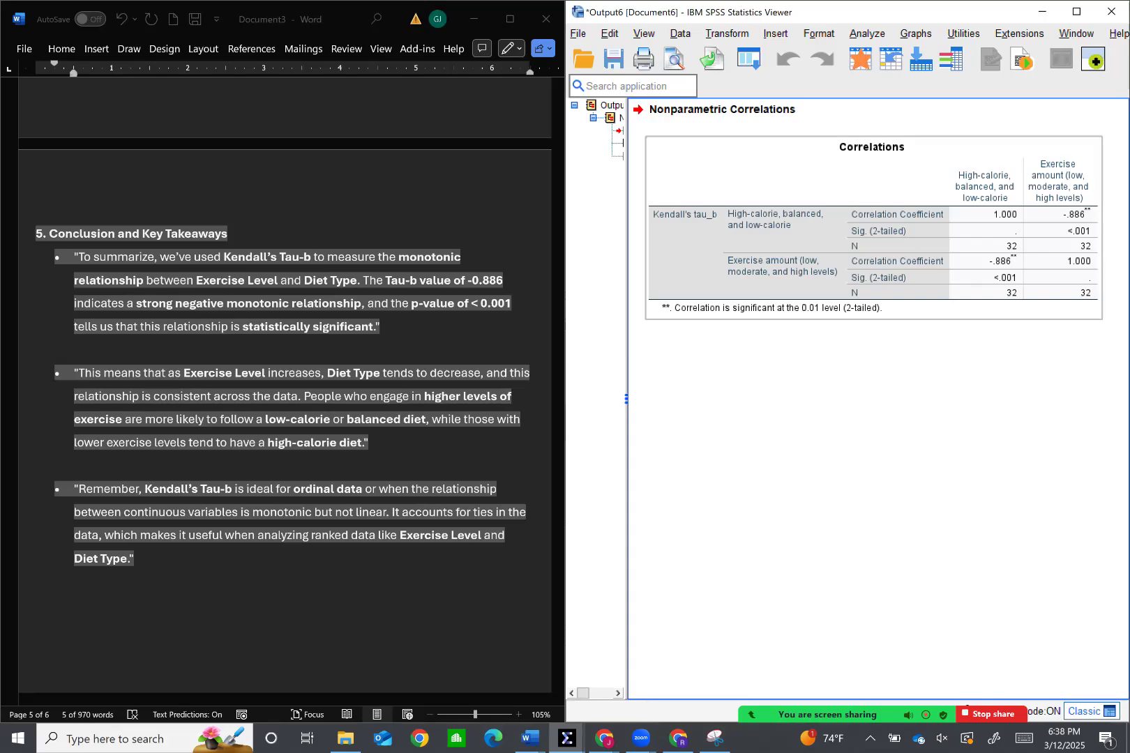
Minimize the output viewer and turn value labels back on for the dataset in the Data Editor
click(1042, 12)
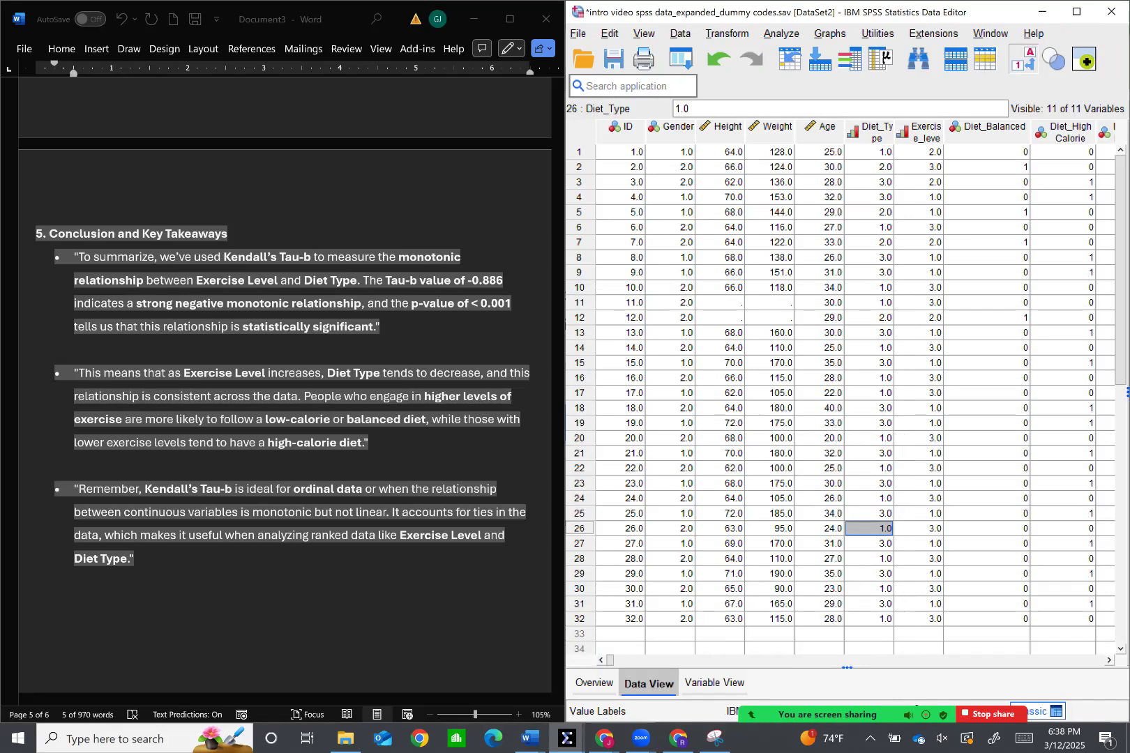
click(1024, 60)
scroll(396, 323, down, 5)
scroll(395, 323, down, 3)
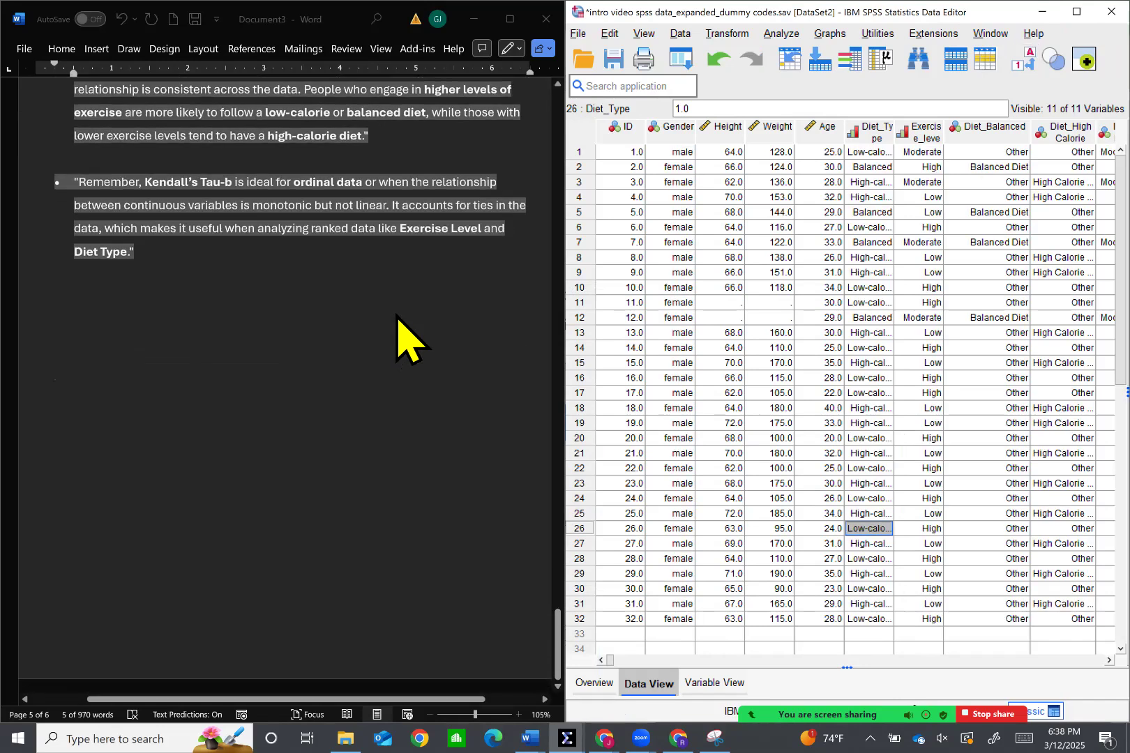